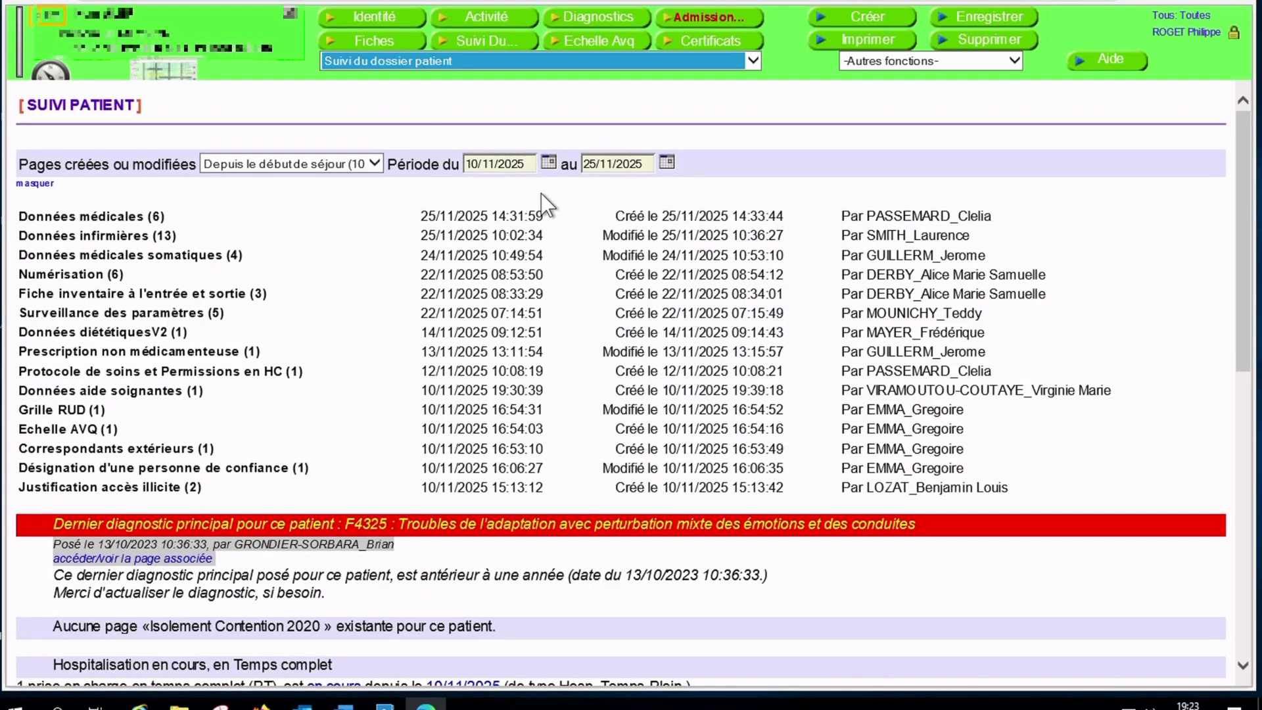
Step: Launch PHARMA from the patient's record for the Jamrose stay that started on 10/11/2025
{"action": "left_click", "coordinate": [752, 61]}
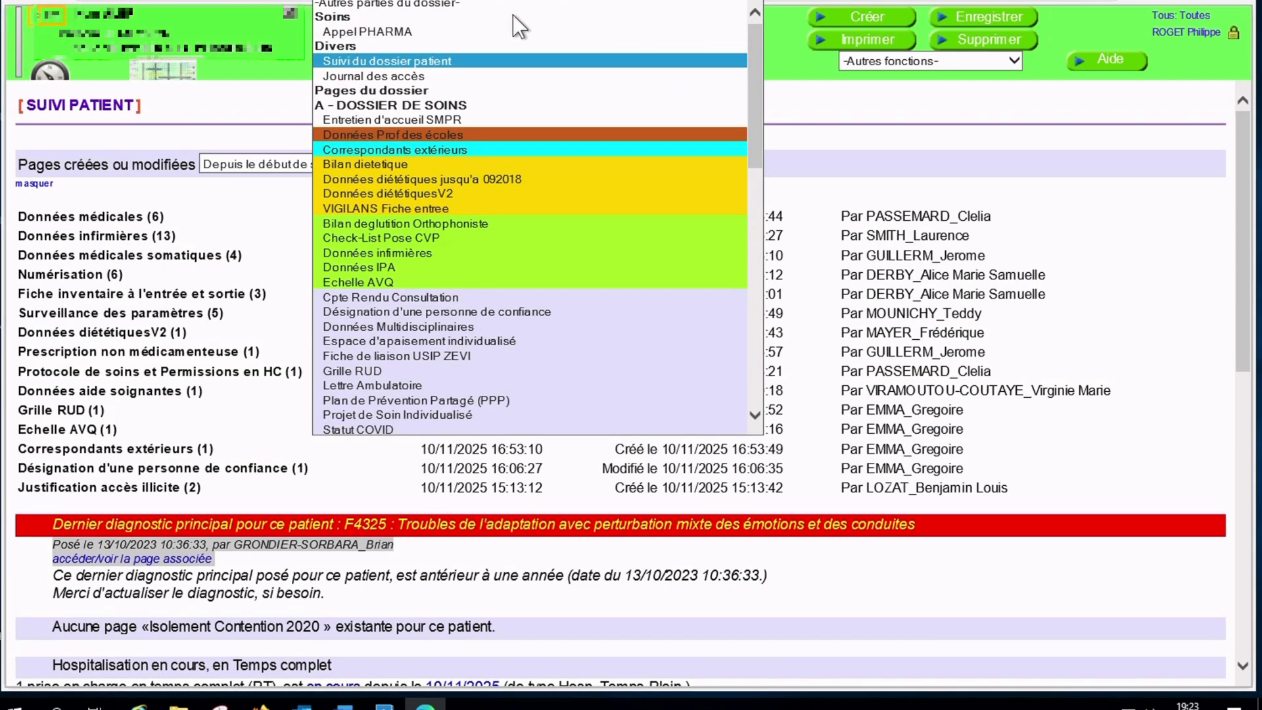
{"action": "left_click", "coordinate": [479, 30]}
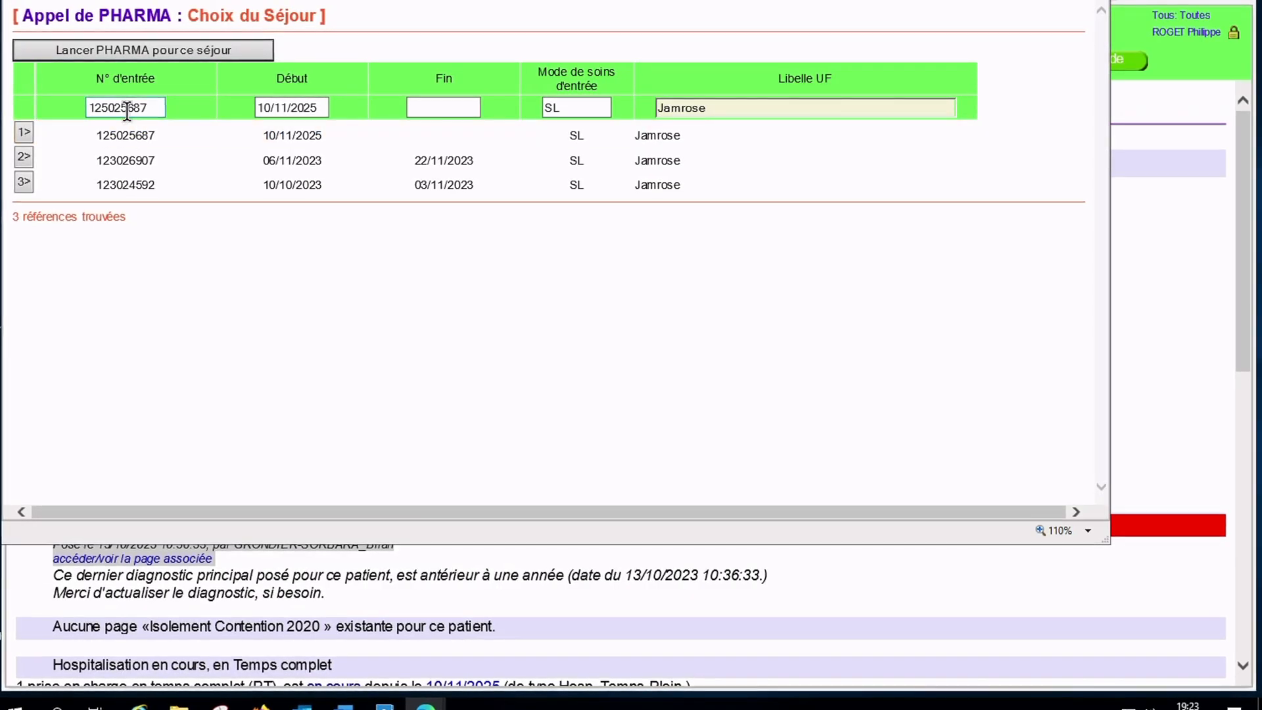
{"action": "left_click", "coordinate": [172, 50]}
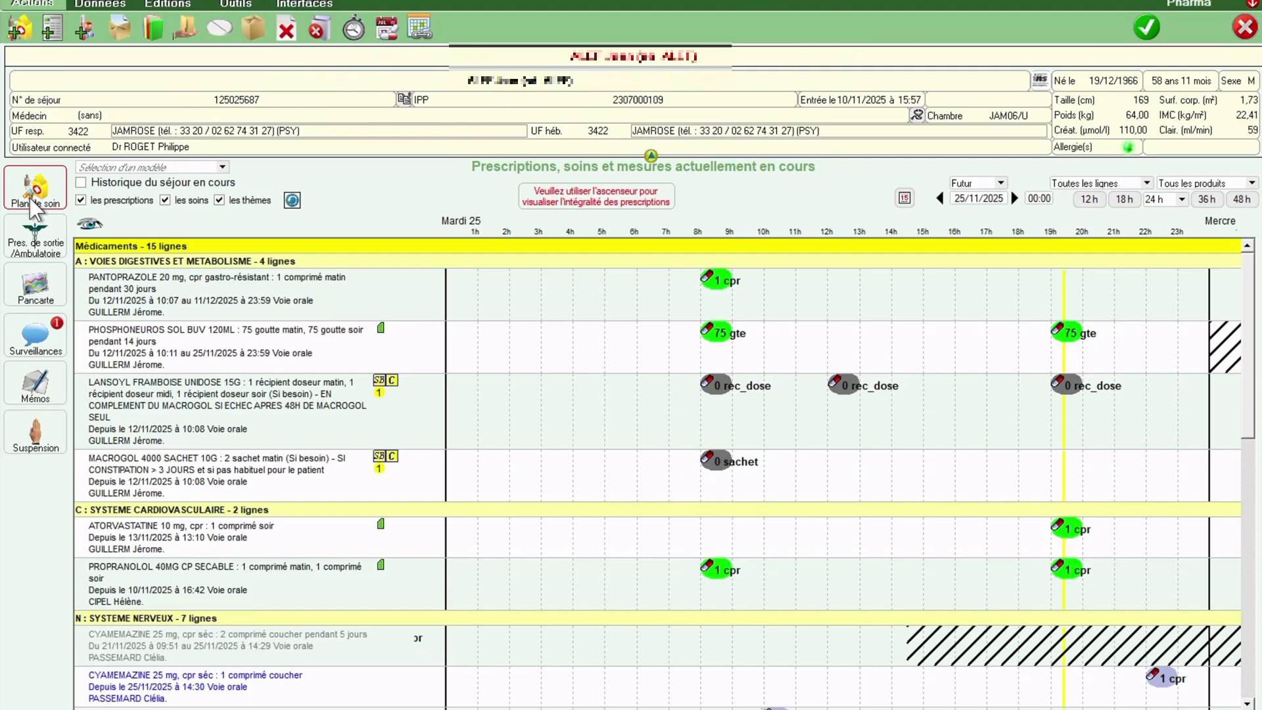
Step: Retrieve the current prescription lines into the discharge prescription, leaving out Lansoyl Framboise and the 15-day Paroxetine 20MG line
{"action": "left_click", "coordinate": [33, 248]}
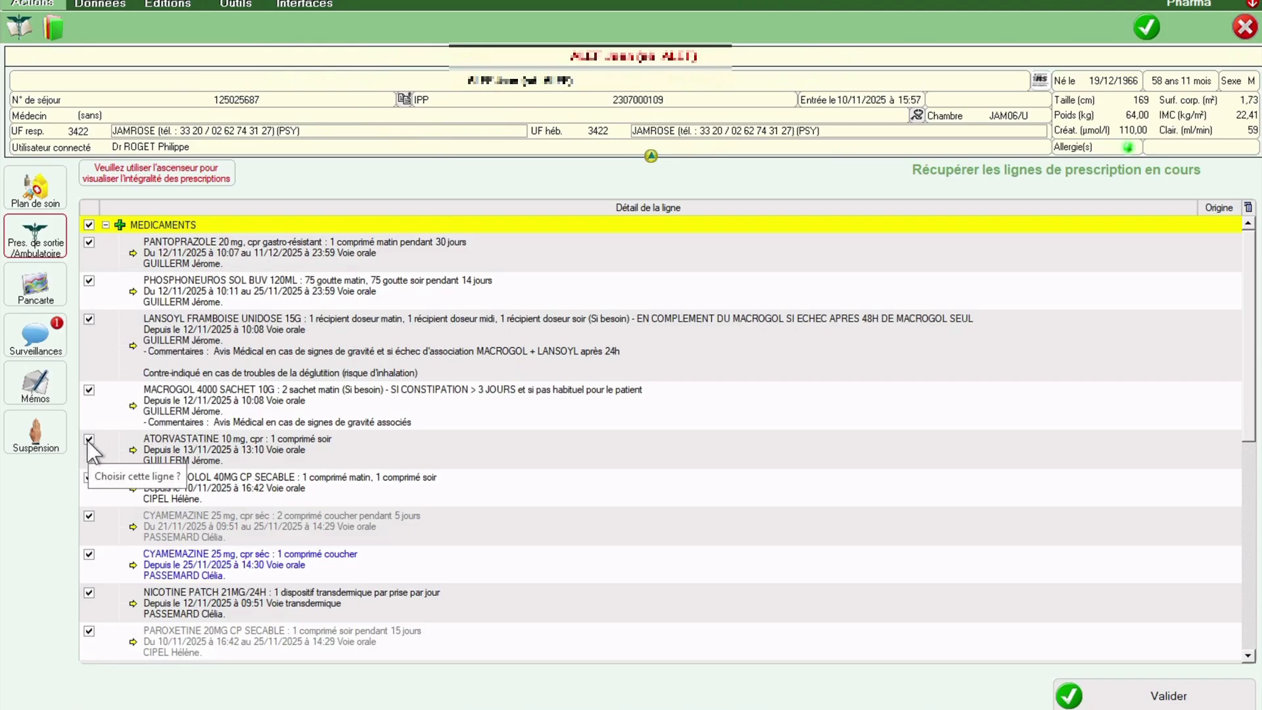
{"action": "left_click", "coordinate": [90, 320]}
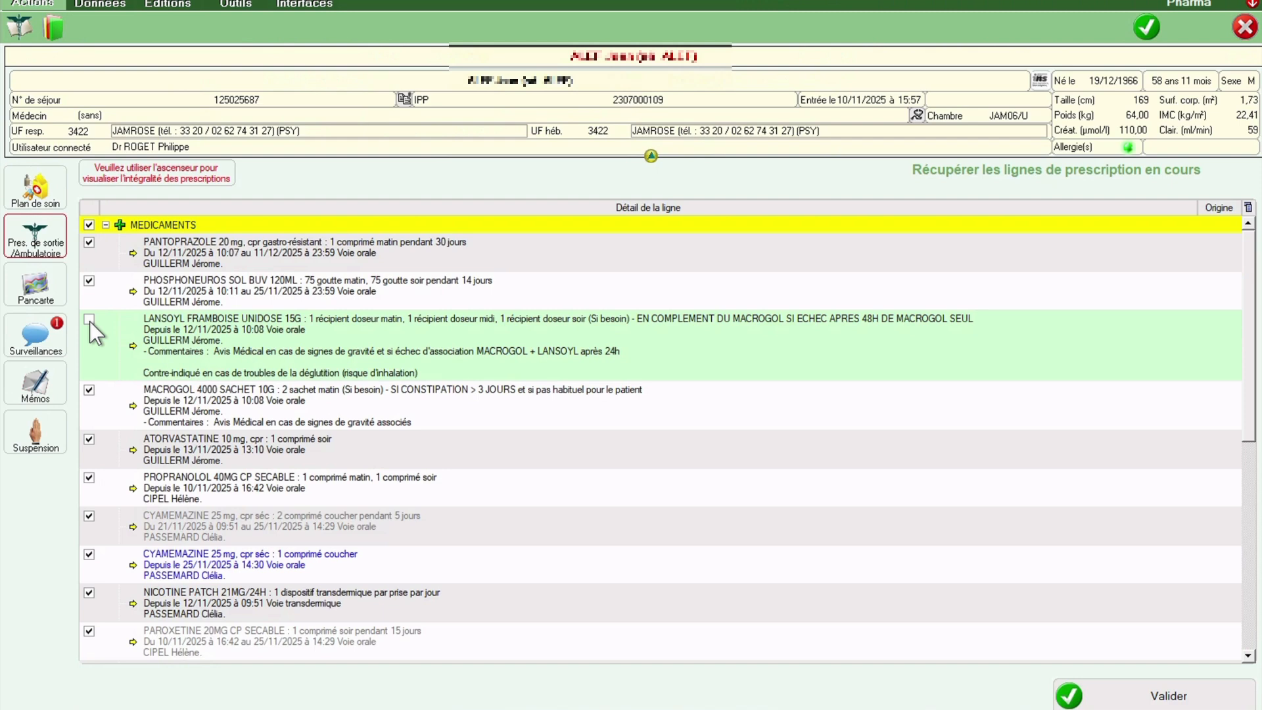
{"action": "left_click", "coordinate": [89, 629]}
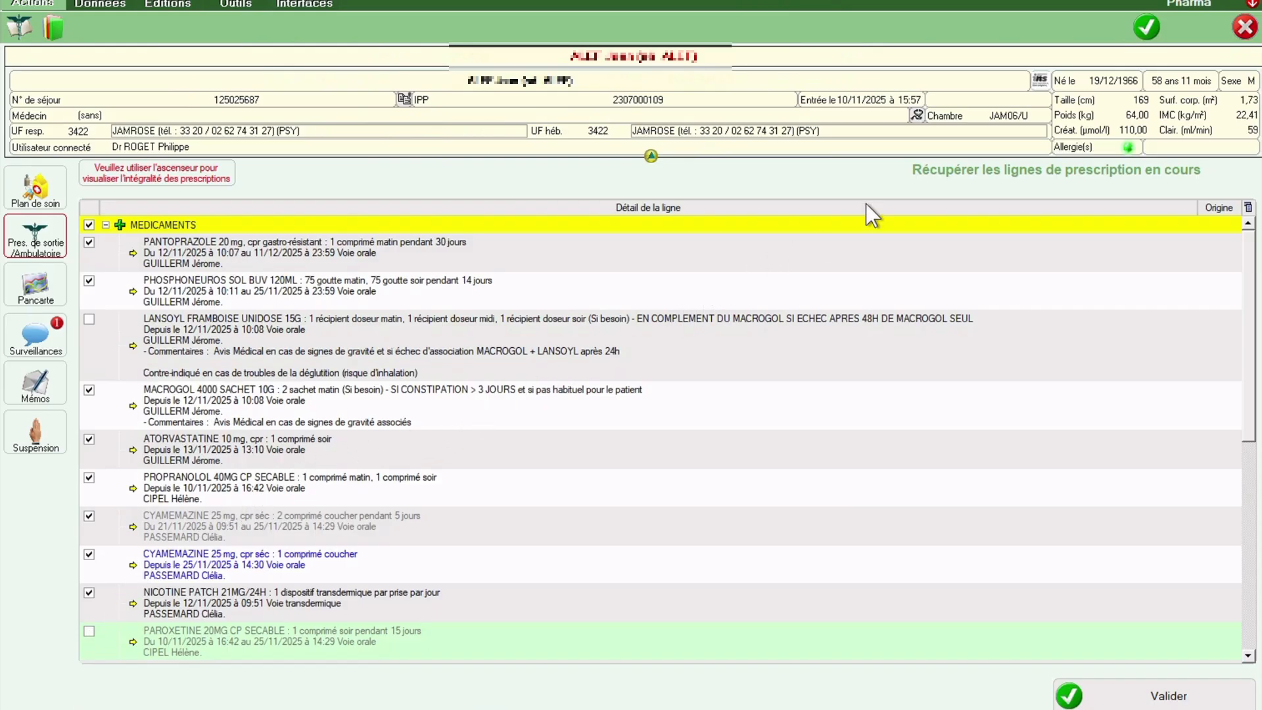
{"action": "left_click", "coordinate": [1150, 25]}
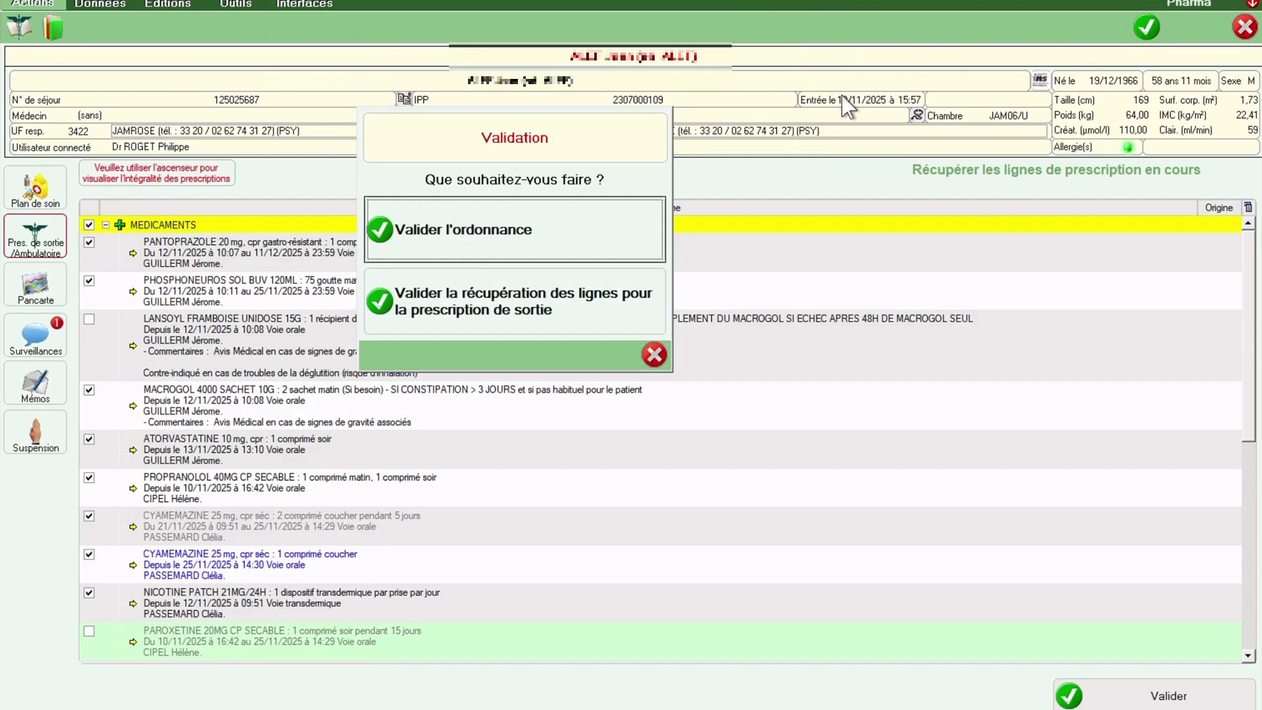
{"action": "left_click", "coordinate": [549, 300]}
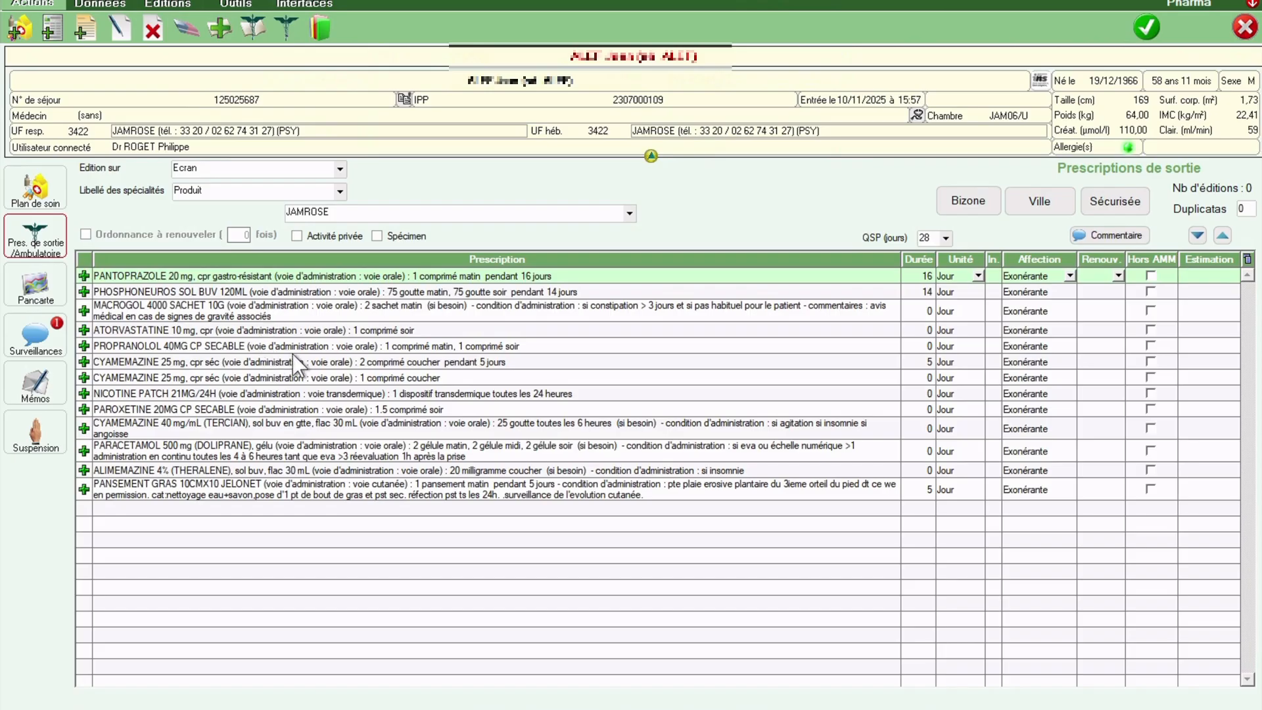
Step: Set the Macrogol 4000 line's duration to 28 days and copy the whole Prescription column
{"action": "left_click", "coordinate": [929, 310]}
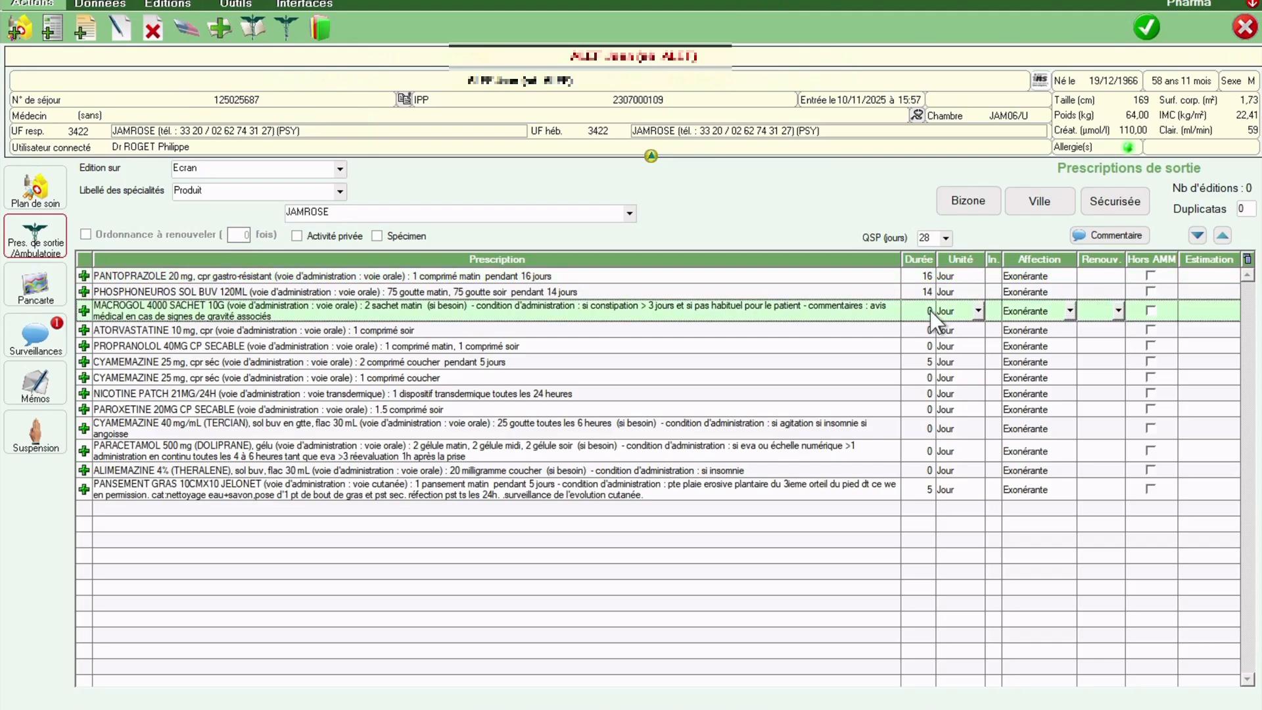
{"action": "left_click", "coordinate": [930, 310]}
{"action": "double_click", "coordinate": [930, 310]}
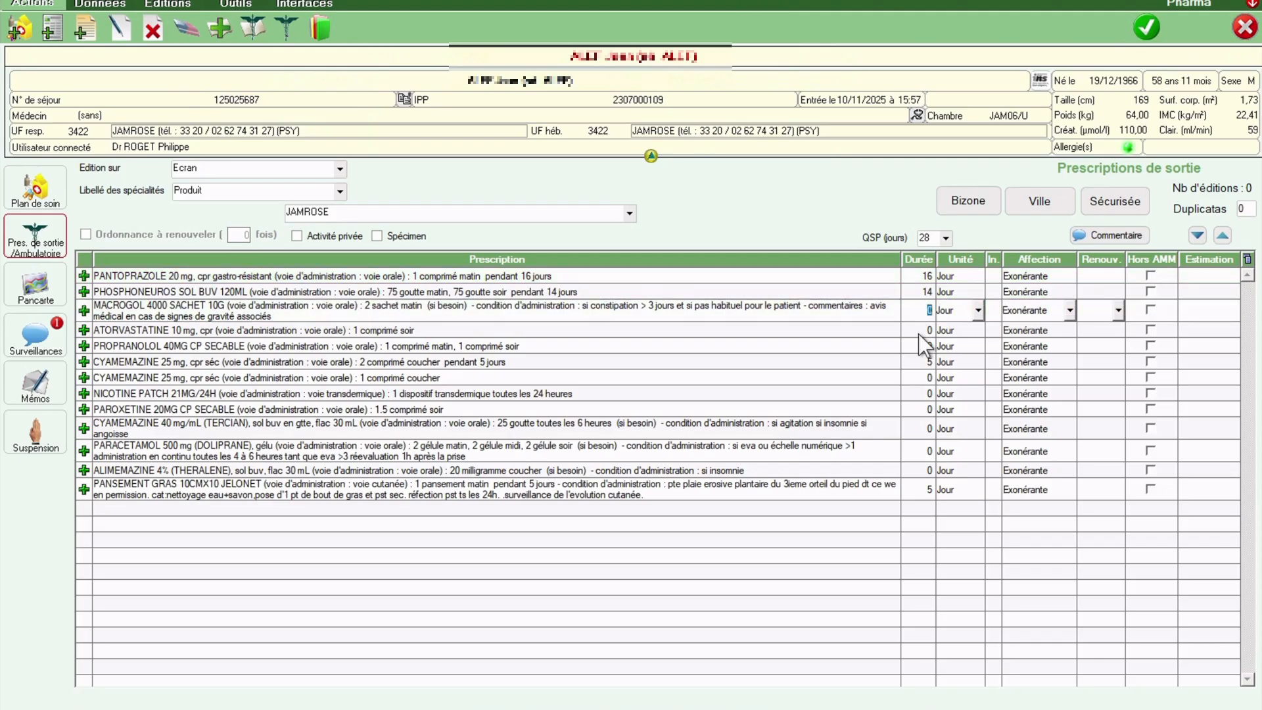
{"action": "type", "text": "28"}
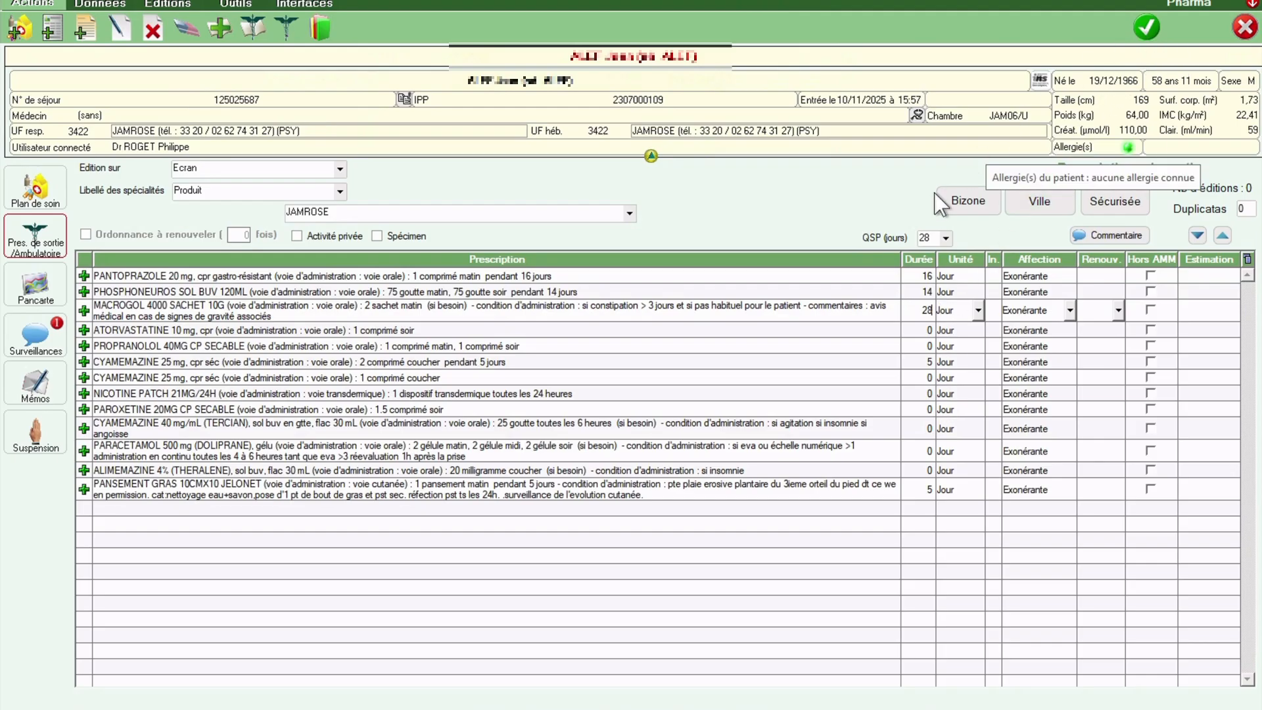
{"action": "right_click", "coordinate": [862, 258]}
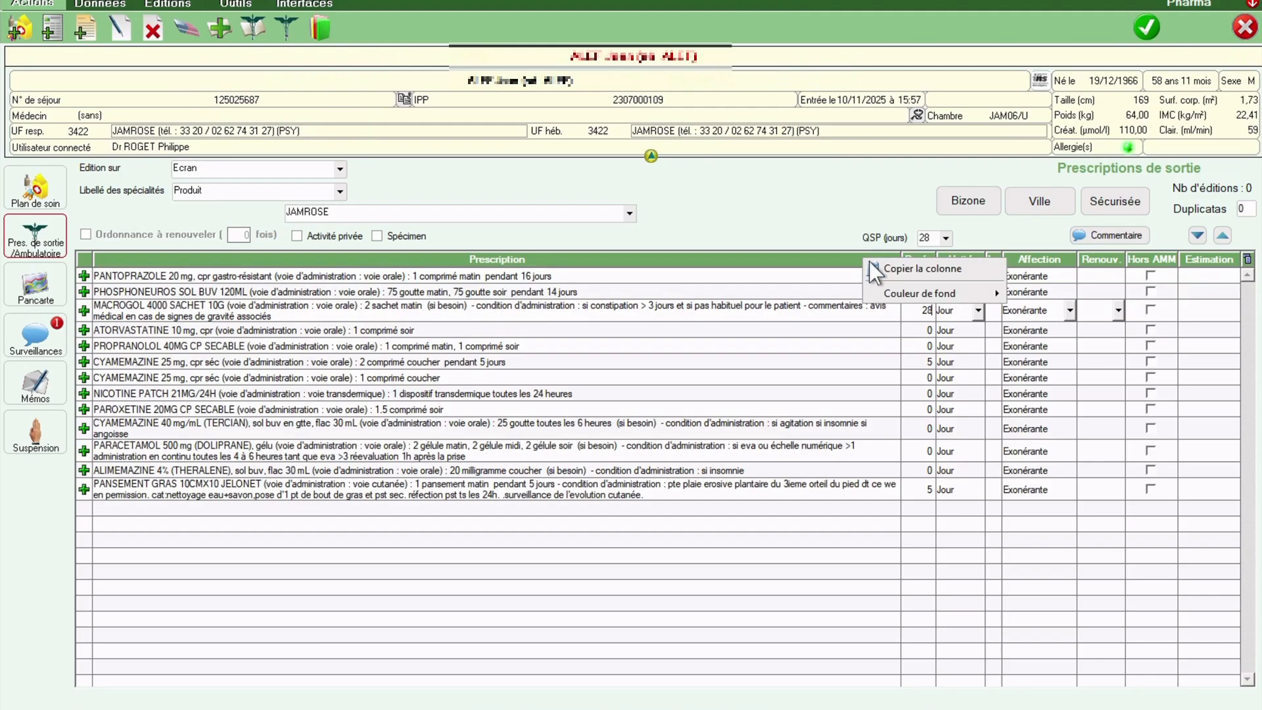
{"action": "left_click", "coordinate": [880, 269]}
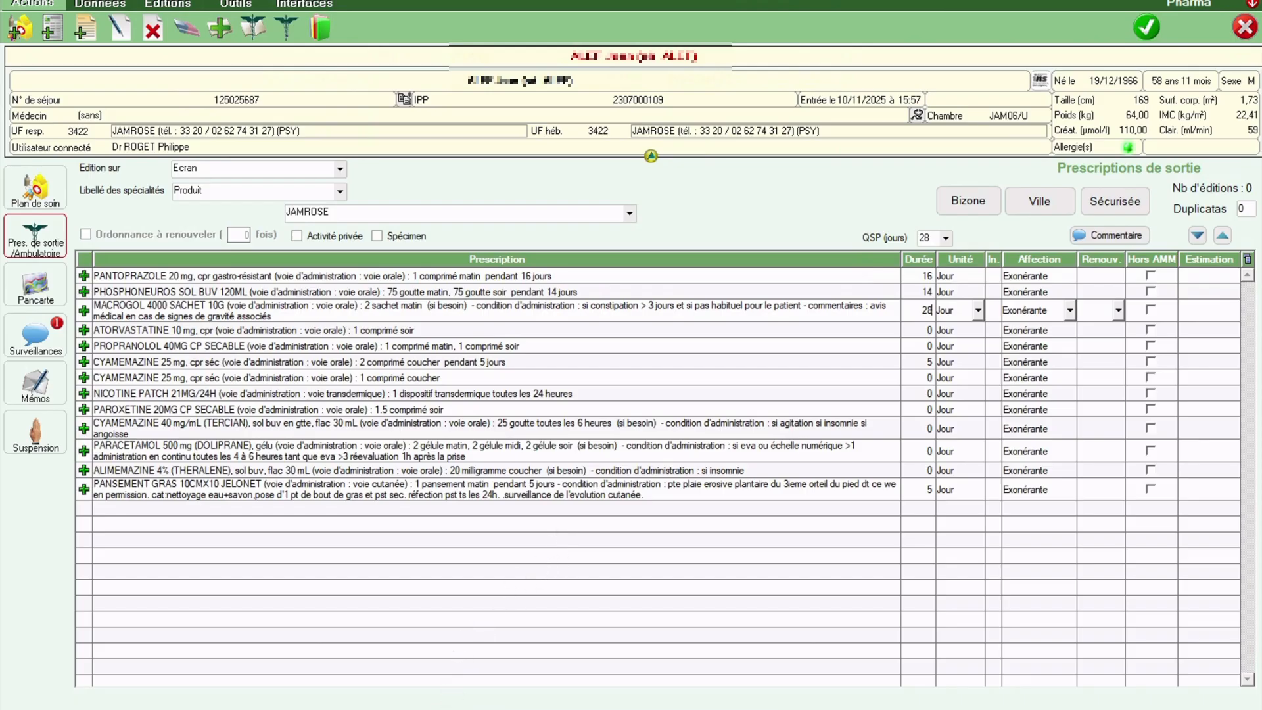
Step: Switch to the CIMAISE patient record and create a new LETTRE DE LIAISON page
{"action": "key", "text": "alt+Tab"}
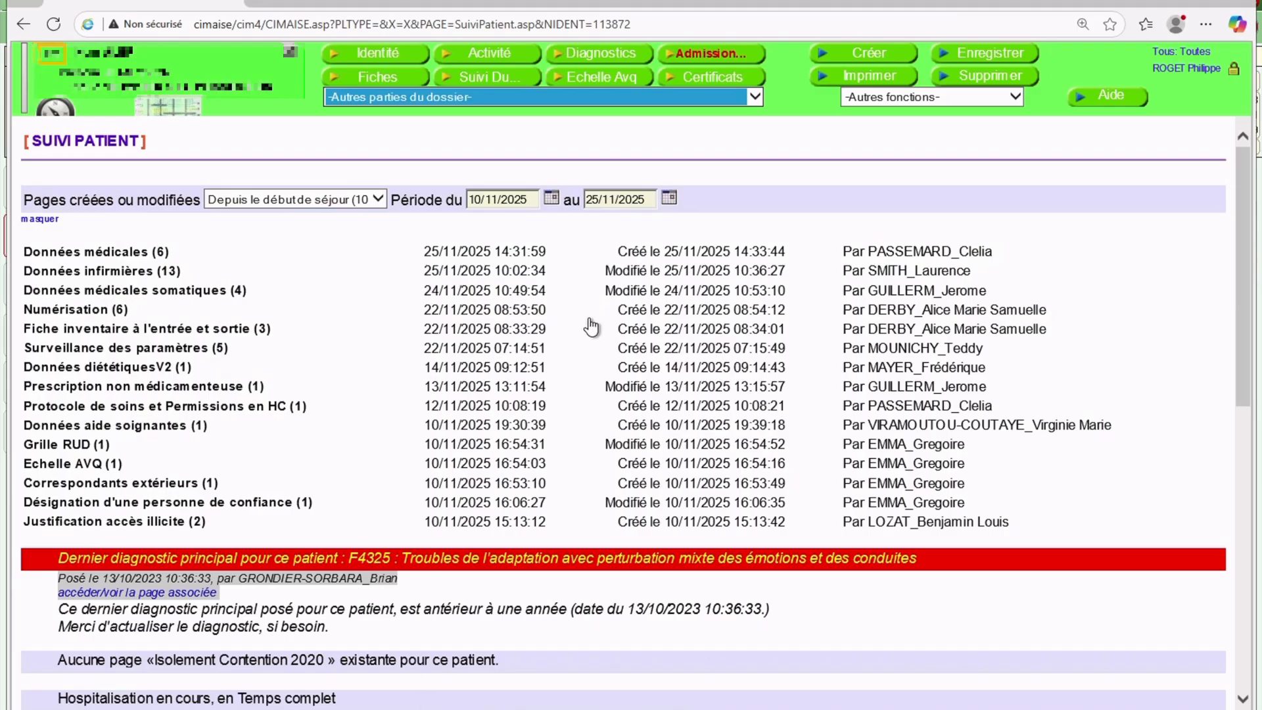
{"action": "left_click", "coordinate": [756, 98]}
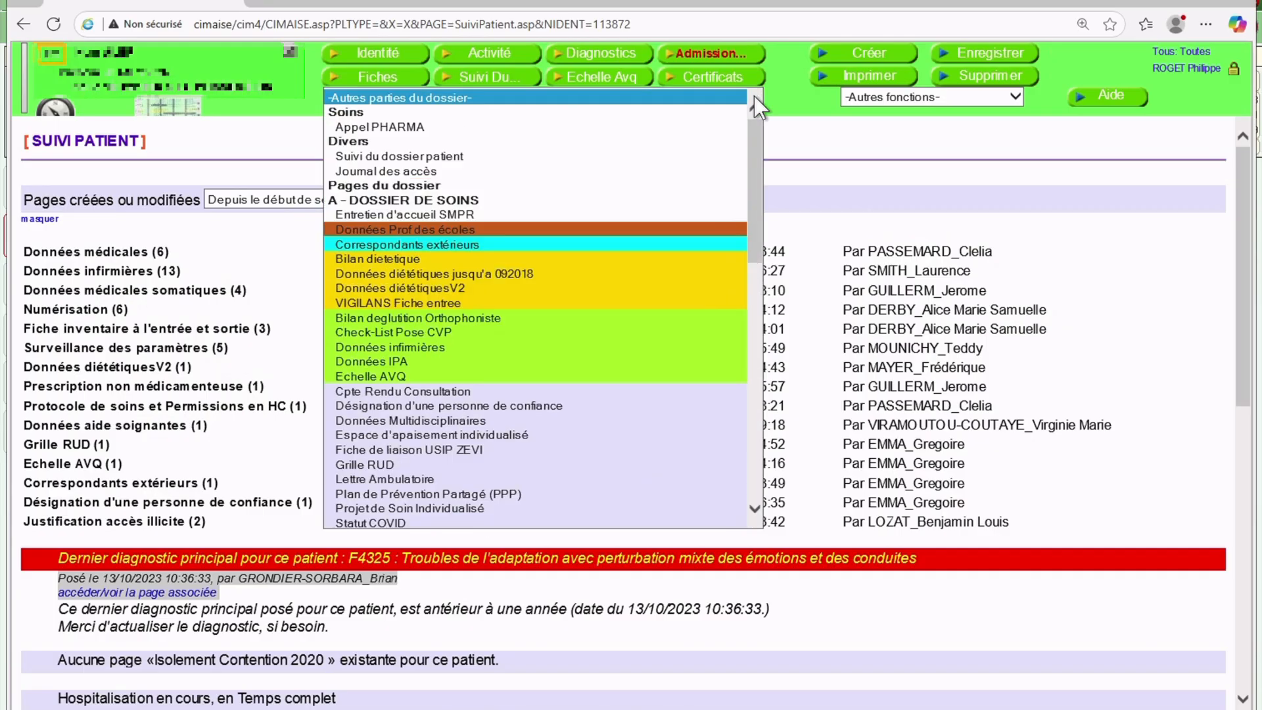
{"action": "left_click_drag", "start_coordinate": [754, 146], "coordinate": [739, 292]}
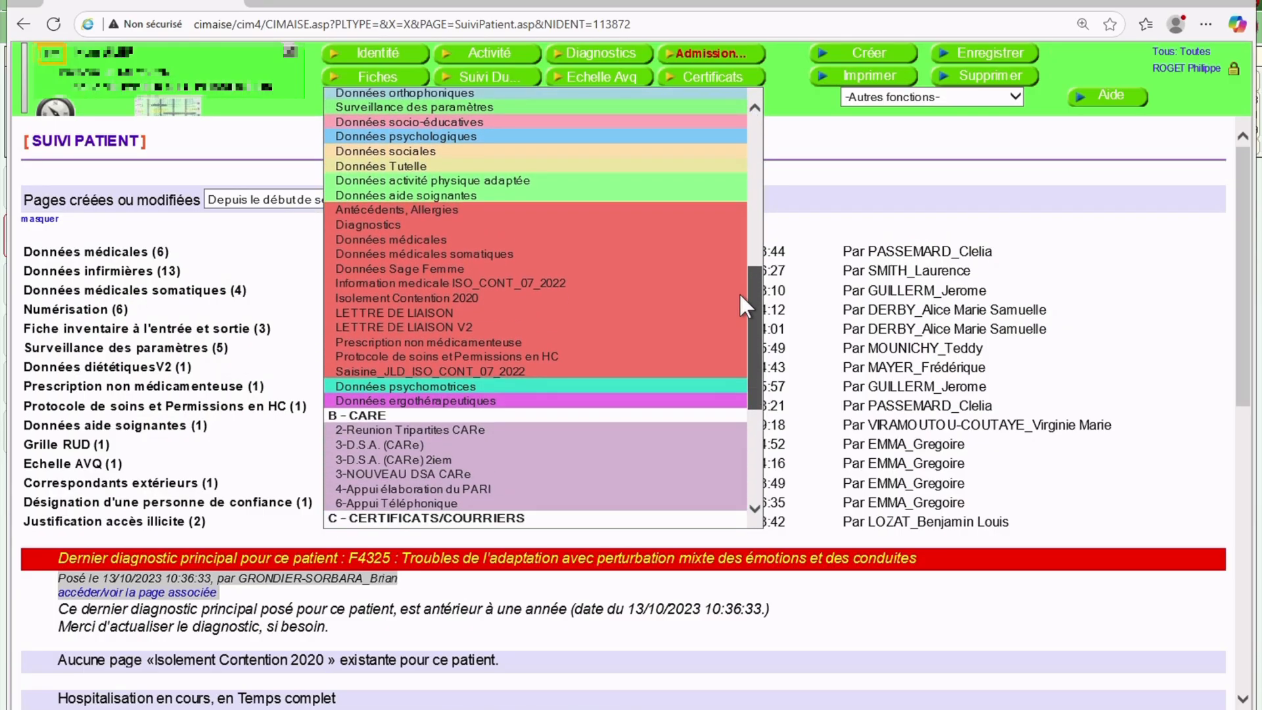
{"action": "left_click", "coordinate": [589, 310]}
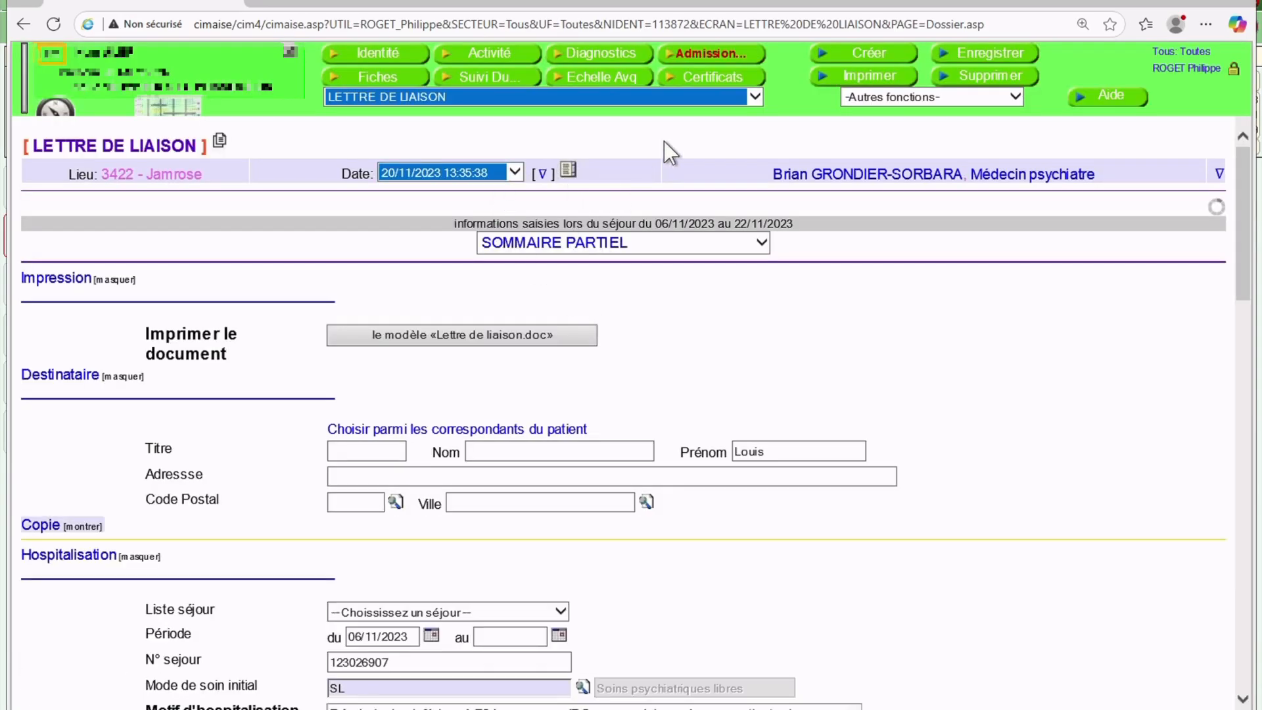
{"action": "left_click", "coordinate": [845, 58]}
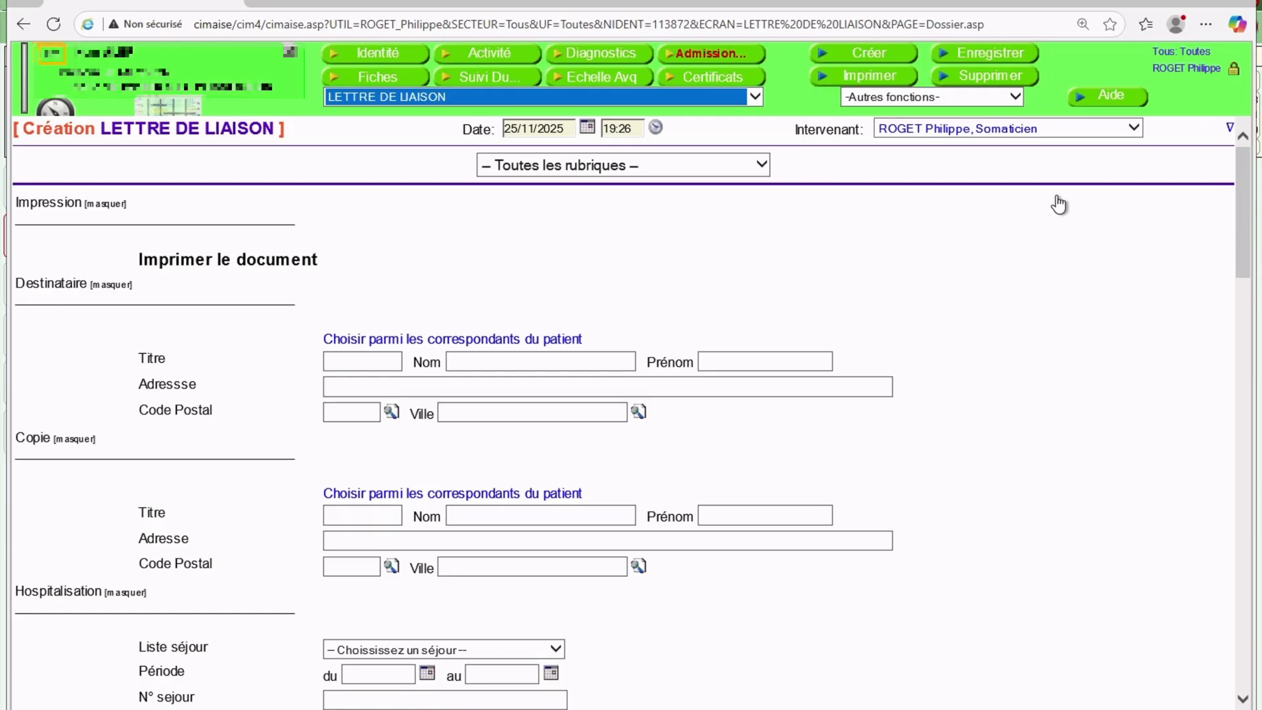
Step: Paste the copied prescription list into the editor of the letter's Traitement de sortie section
{"action": "left_click", "coordinate": [1247, 227]}
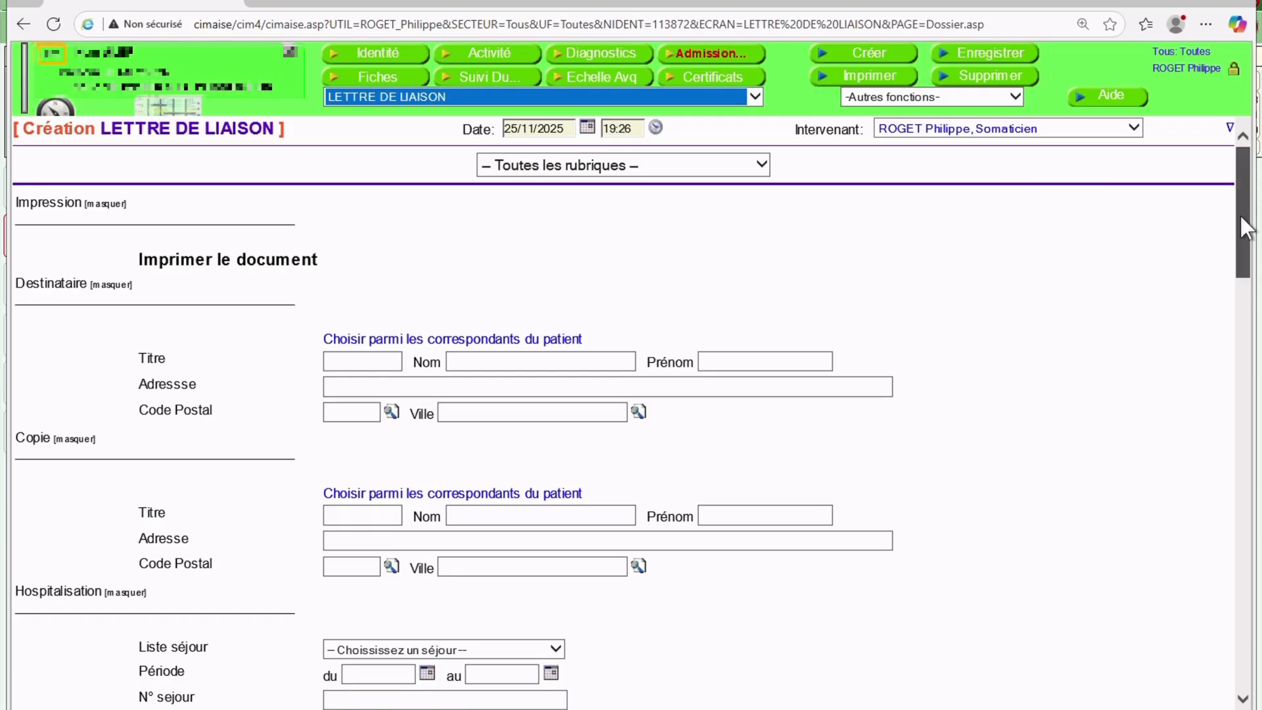
{"action": "left_click_drag", "start_coordinate": [1242, 217], "coordinate": [1217, 368]}
{"action": "scroll", "coordinate": [1217, 410], "scroll_direction": "down", "scroll_amount": 7}
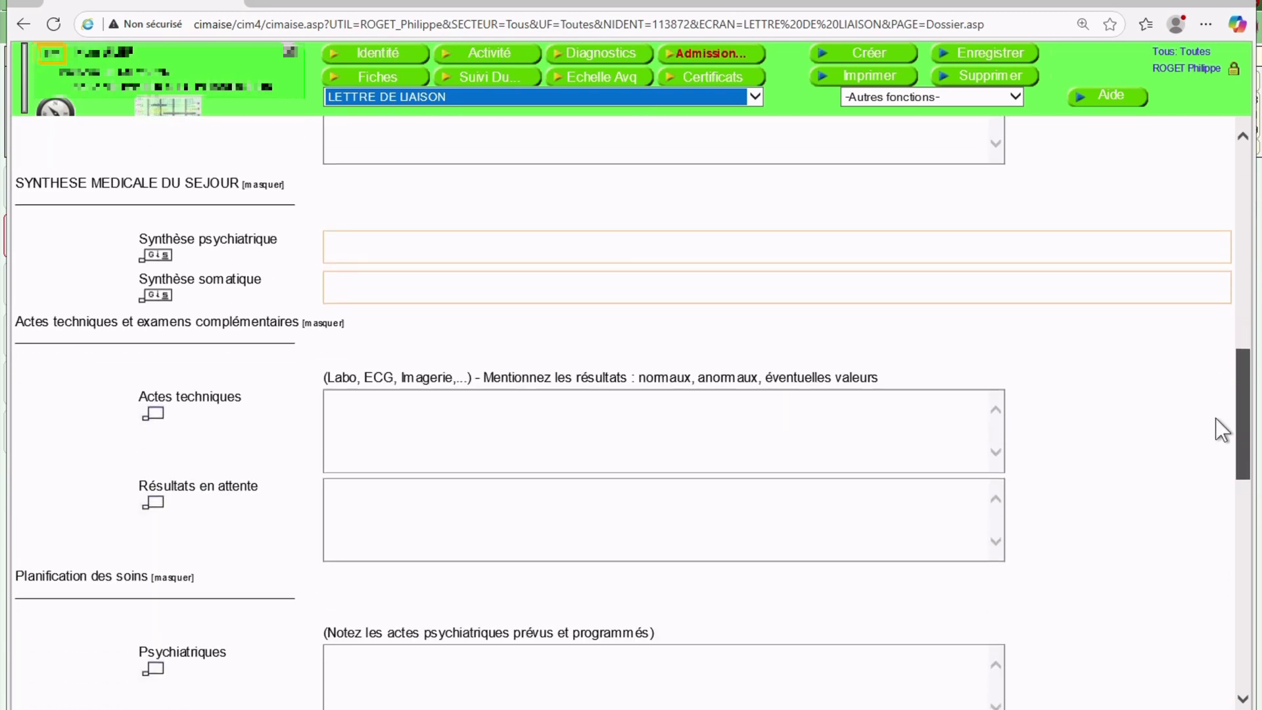
{"action": "scroll", "coordinate": [1216, 522], "scroll_direction": "down", "scroll_amount": 4}
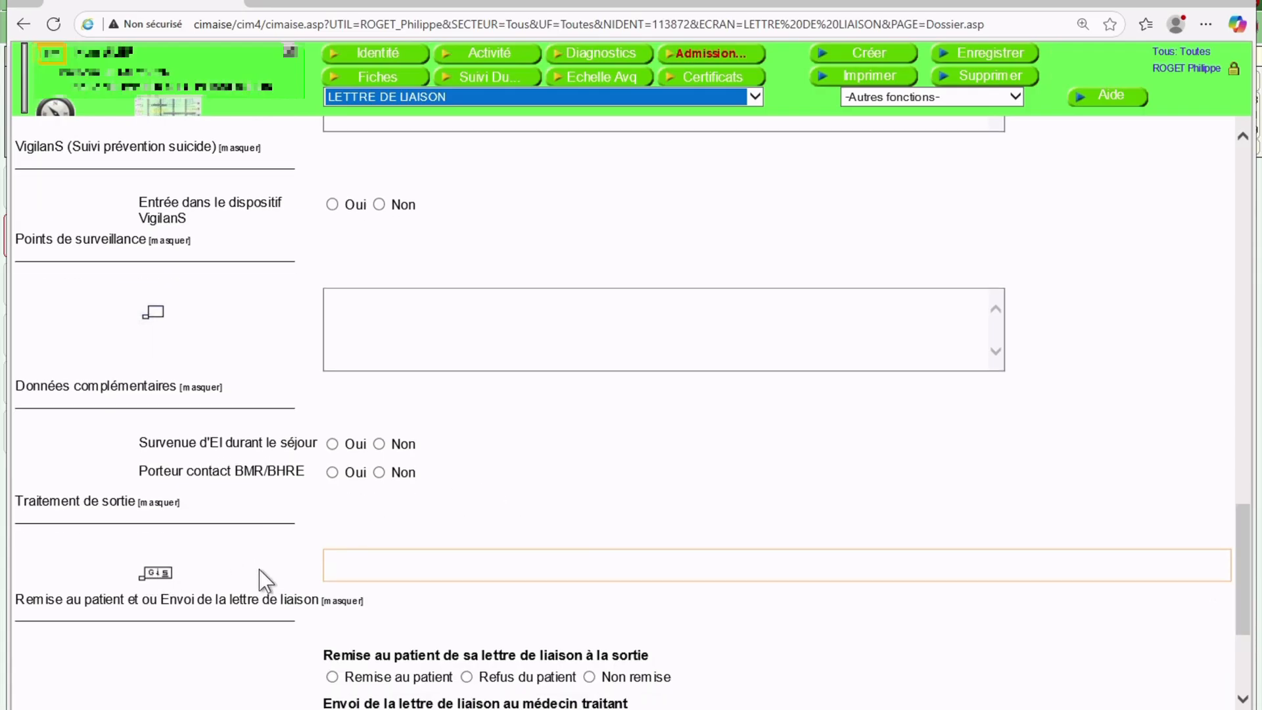
{"action": "left_click", "coordinate": [164, 573]}
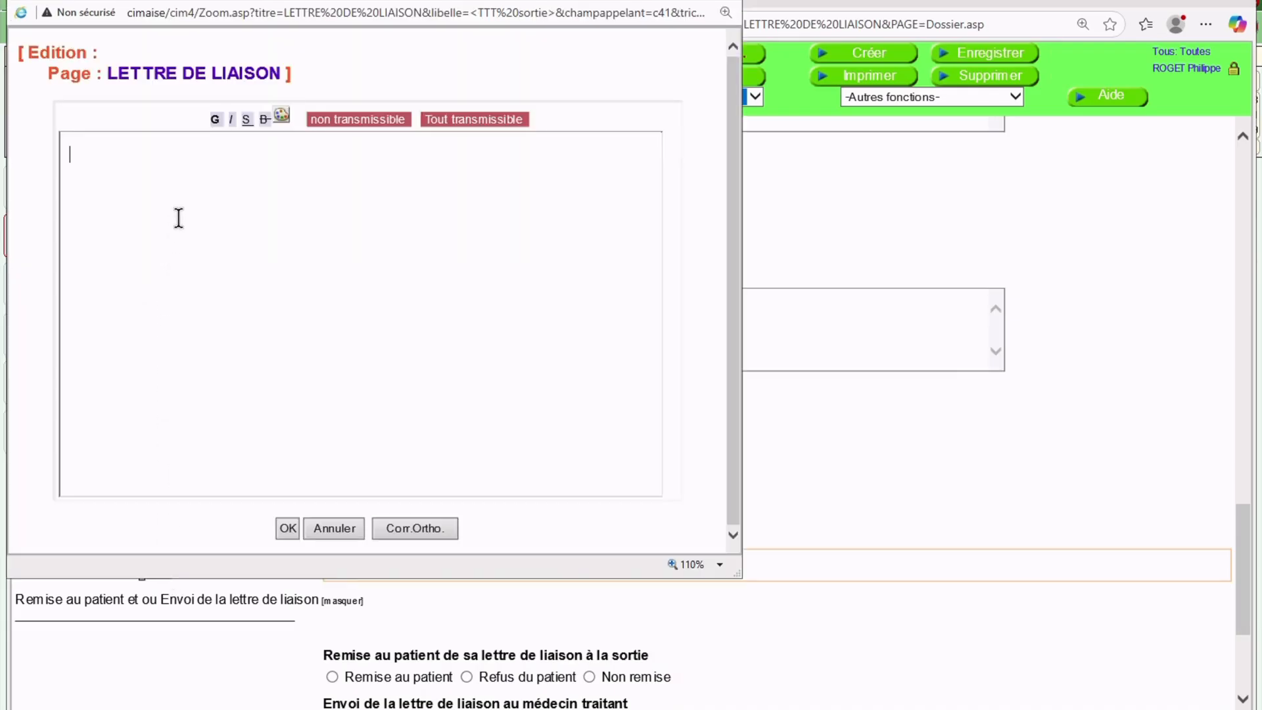
{"action": "left_click", "coordinate": [153, 160]}
{"action": "key", "text": "ctrl+v"}
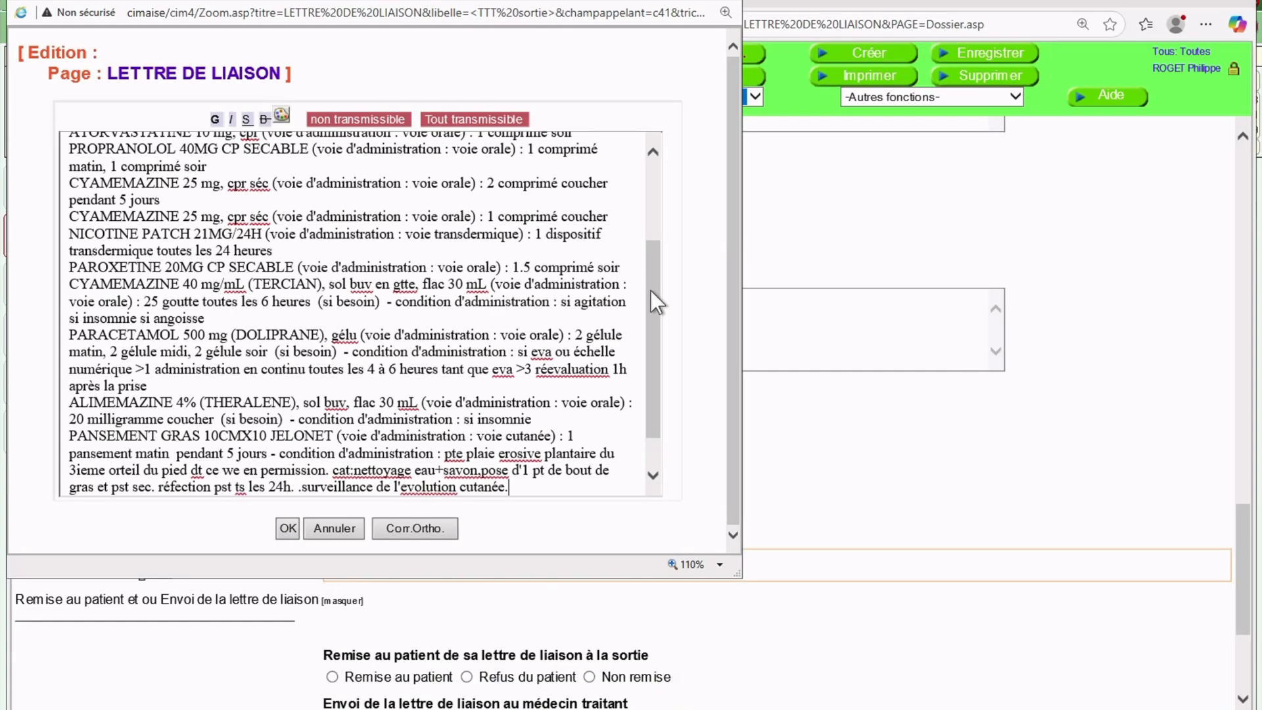
Step: Insert blank lines after the Pantoprazole, Phosphoneuros, Macrogol and Propranolol entries in the pasted treatment list
{"action": "left_click_drag", "start_coordinate": [652, 294], "coordinate": [656, 177]}
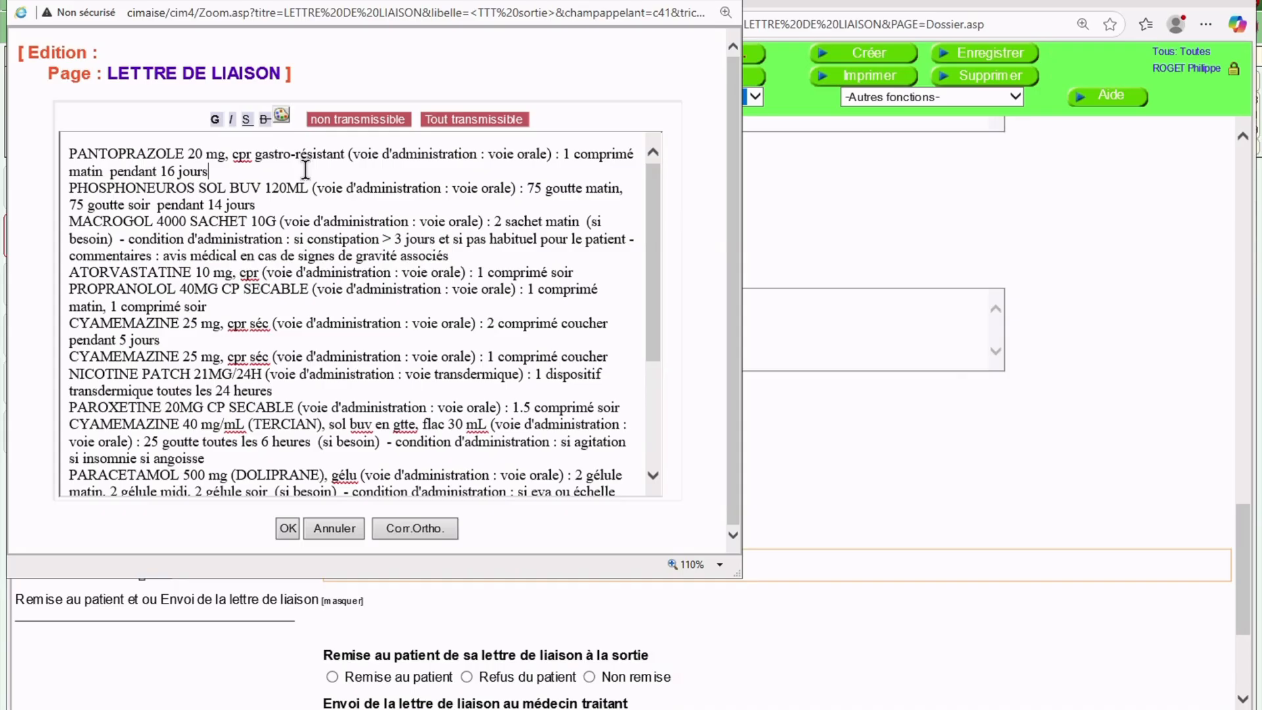
{"action": "key", "text": "Return"}
{"action": "key", "text": "Return"}
{"action": "left_click", "coordinate": [273, 236]}
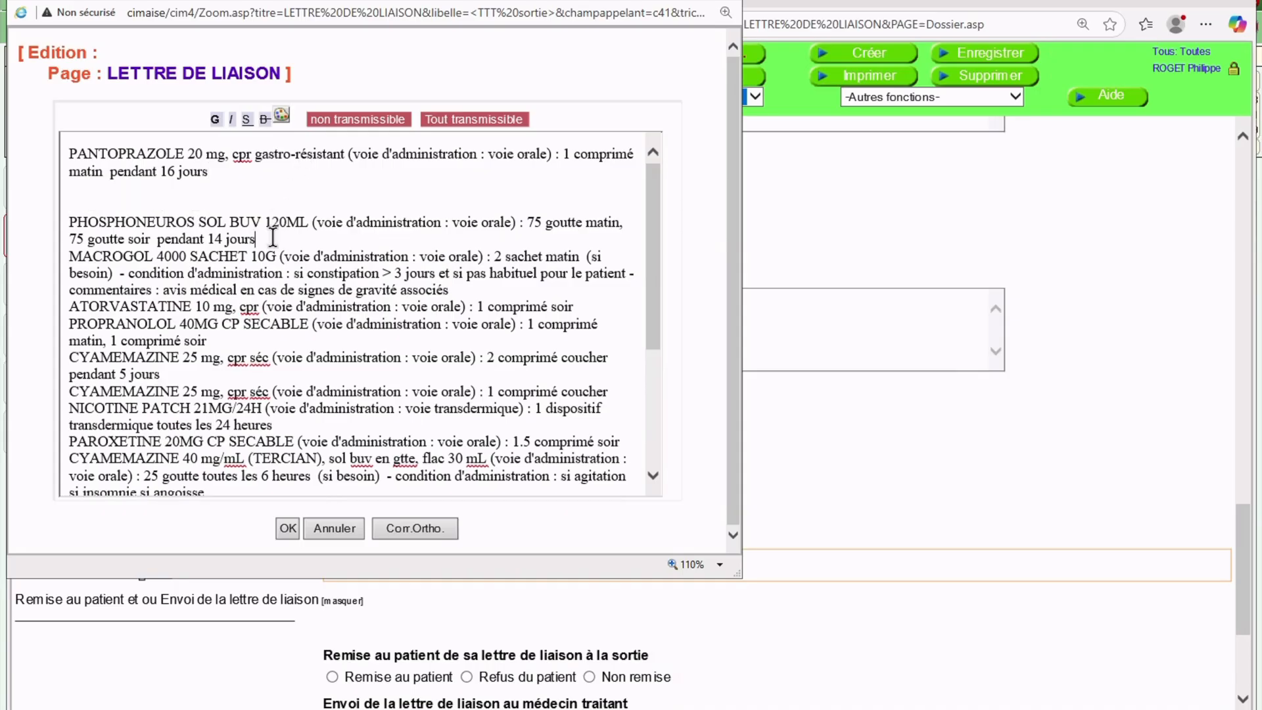
{"action": "key", "text": "Return"}
{"action": "key", "text": "Return"}
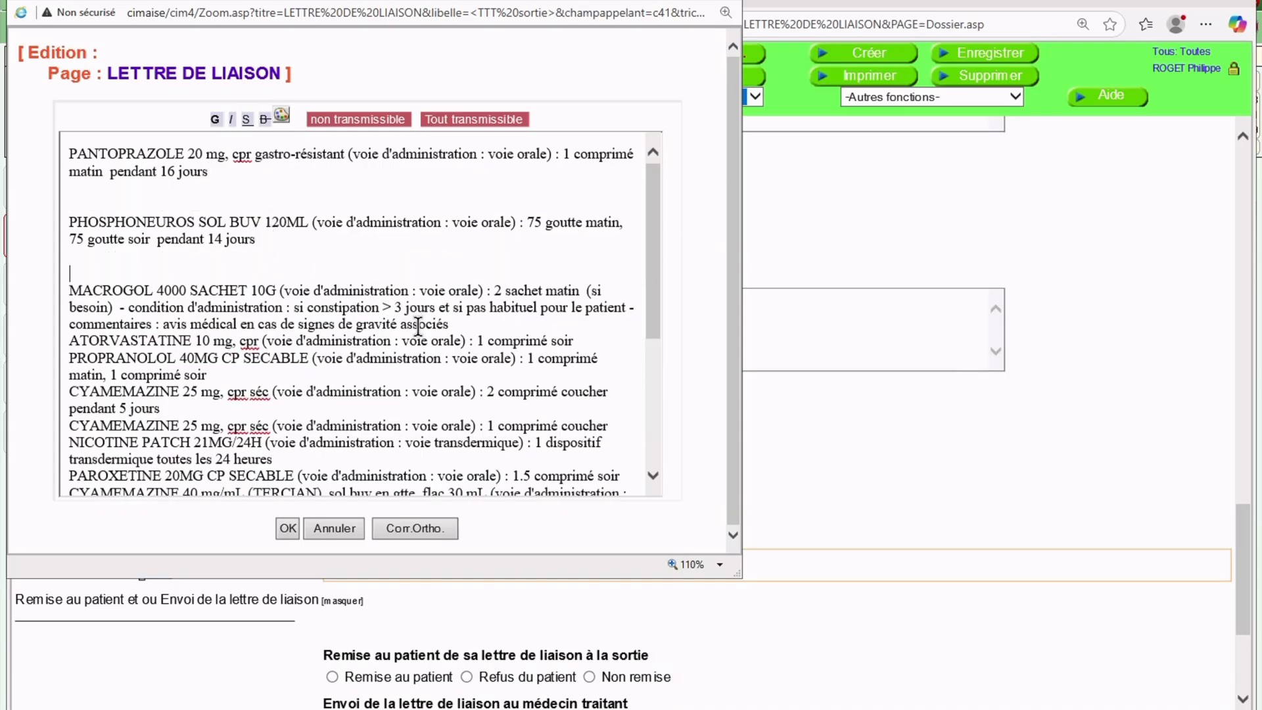
{"action": "left_click", "coordinate": [468, 323]}
{"action": "key", "text": "Return"}
{"action": "key", "text": "Return"}
{"action": "left_click", "coordinate": [249, 413]}
{"action": "key", "text": "Return"}
{"action": "key", "text": "Return"}
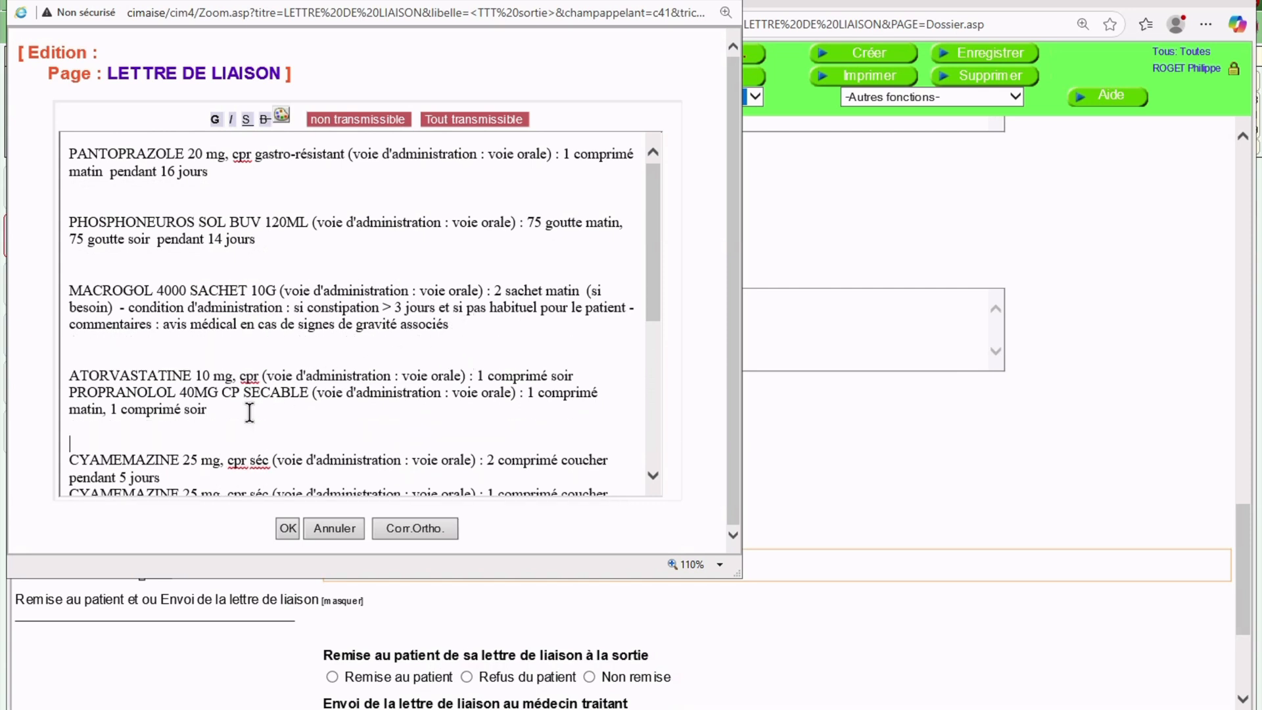
Step: Insert blank lines after the 5-day Cyamemazine entry and after the Nicotine Patch entry
{"action": "left_click_drag", "start_coordinate": [651, 306], "coordinate": [647, 372]}
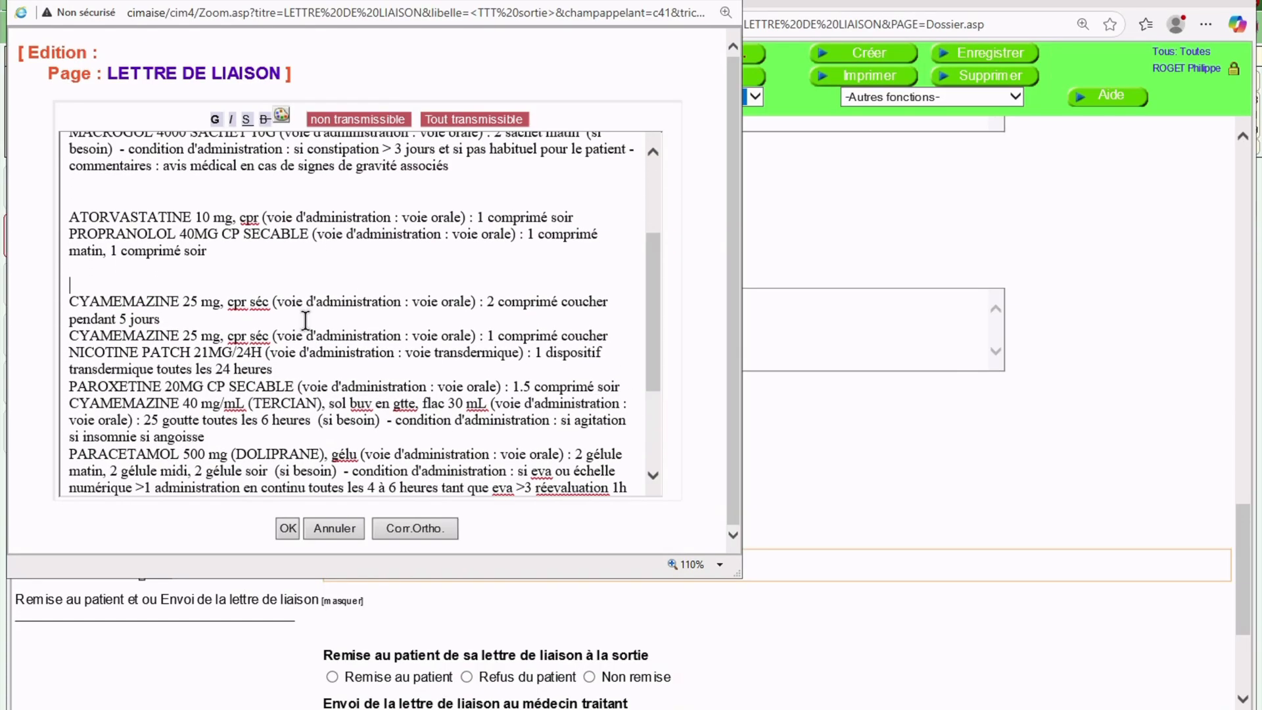
{"action": "left_click", "coordinate": [212, 319]}
{"action": "key", "text": "Return"}
{"action": "key", "text": "Return"}
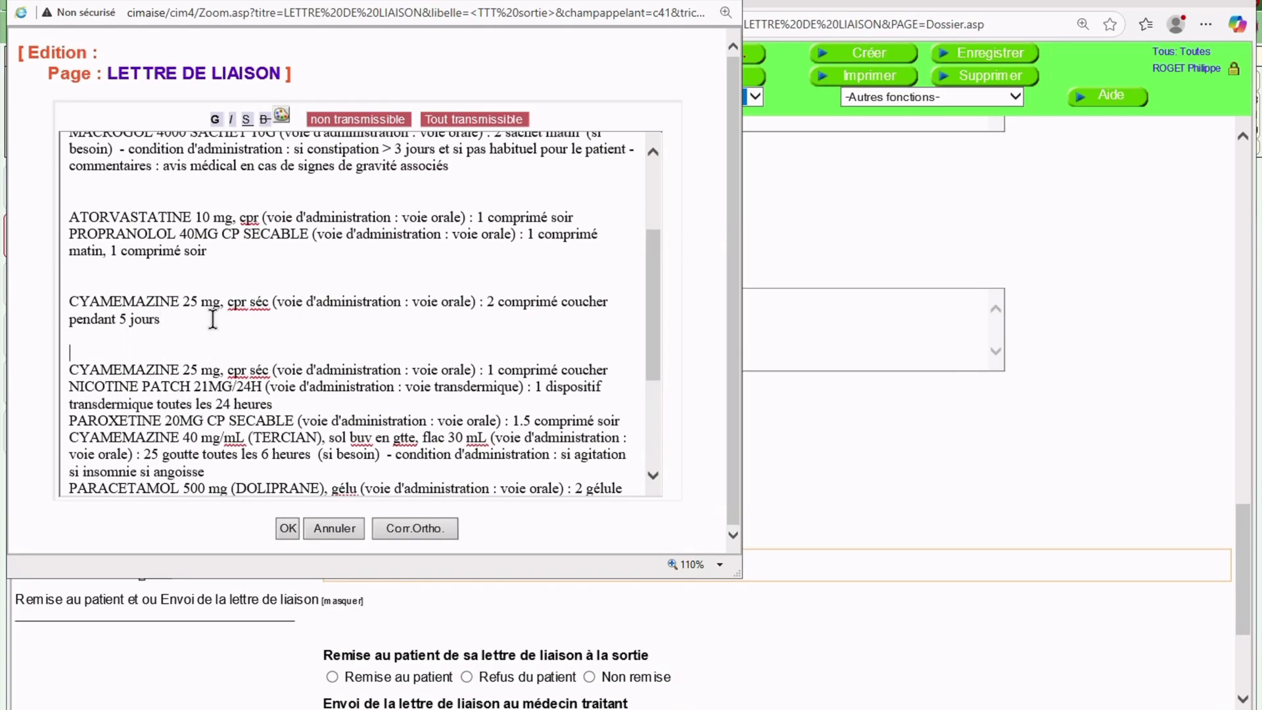
{"action": "left_click", "coordinate": [299, 402]}
{"action": "key", "text": "Return"}
{"action": "key", "text": "Return"}
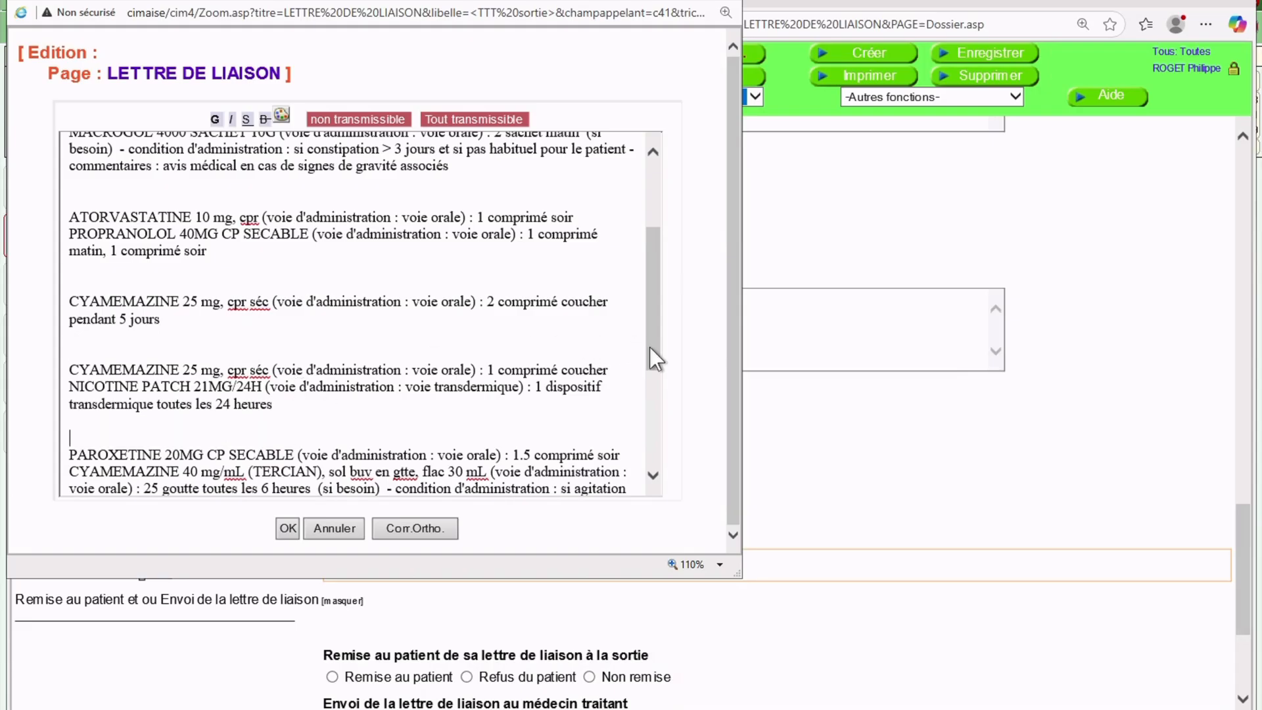
Step: Add "pendant 28 jours" to the end of the Macrogol entry, save the text to the letter and check the Traitement de sortie section
{"action": "left_click_drag", "start_coordinate": [654, 359], "coordinate": [656, 236]}
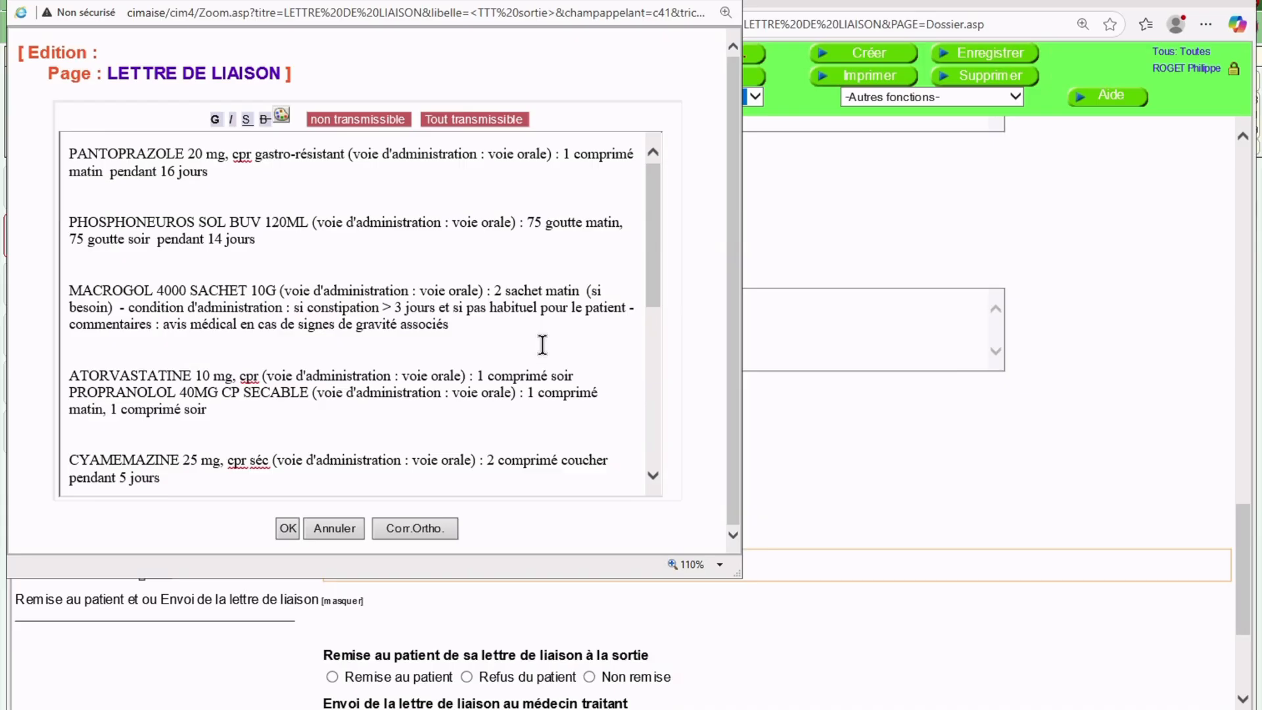
{"action": "left_click", "coordinate": [500, 329]}
{"action": "type", "text": "pendant 28 jours"}
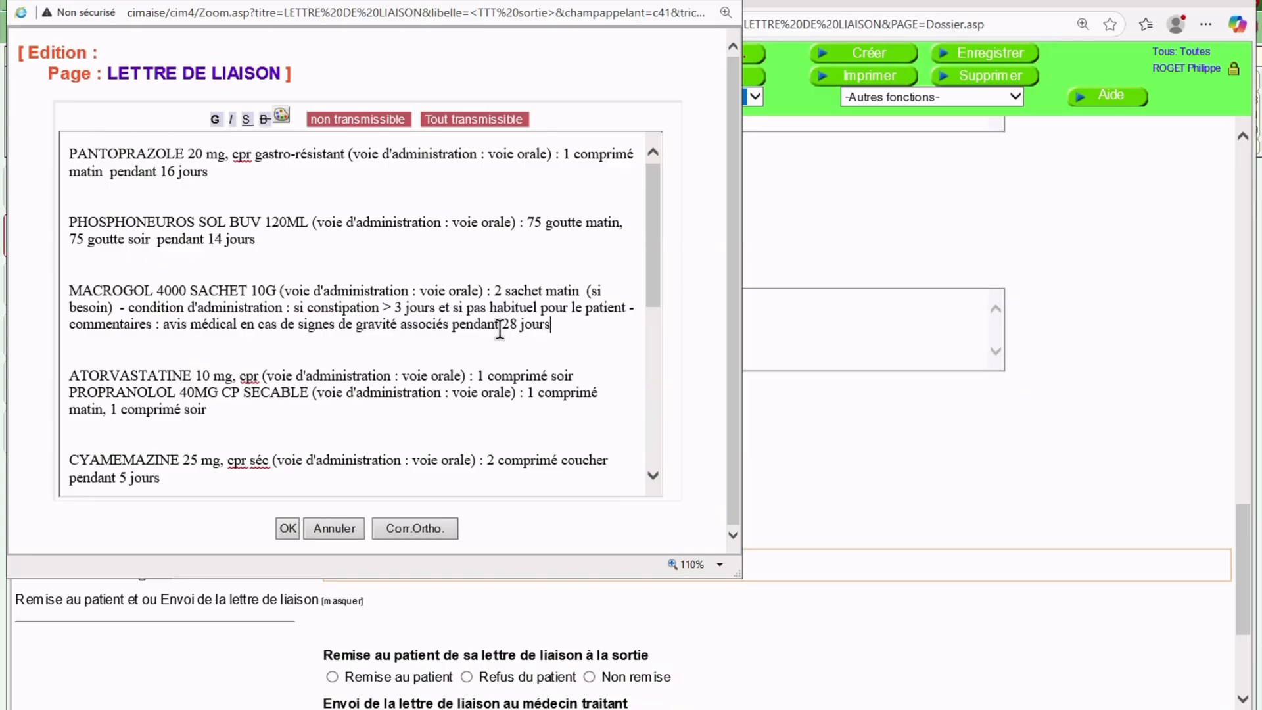
{"action": "left_click", "coordinate": [288, 527]}
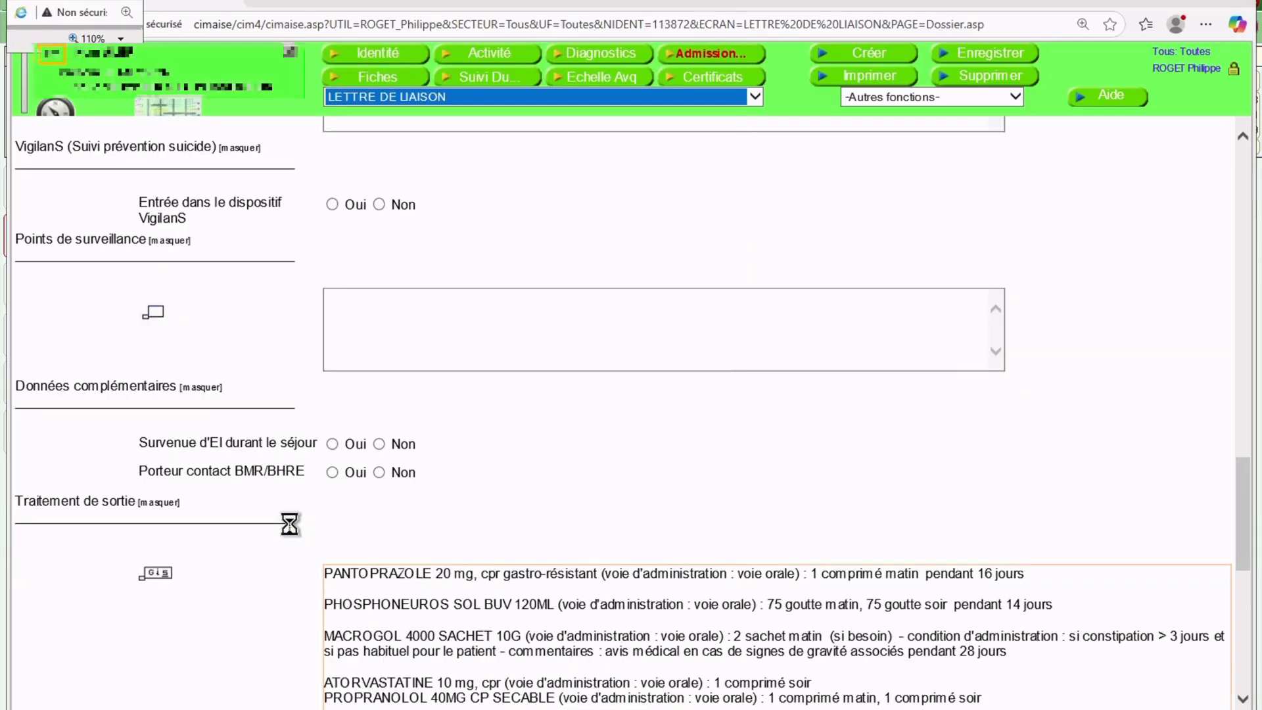
{"action": "left_click_drag", "start_coordinate": [1240, 468], "coordinate": [1238, 536]}
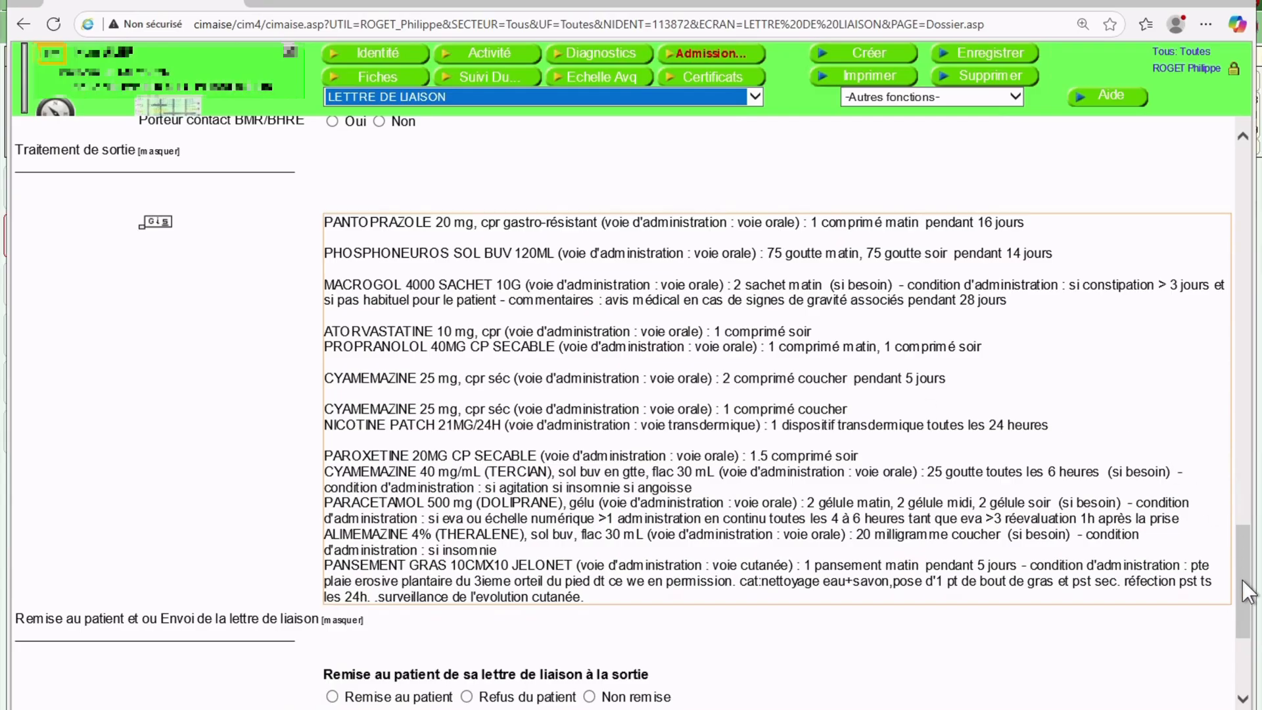
{"action": "left_click_drag", "start_coordinate": [1247, 592], "coordinate": [1248, 162]}
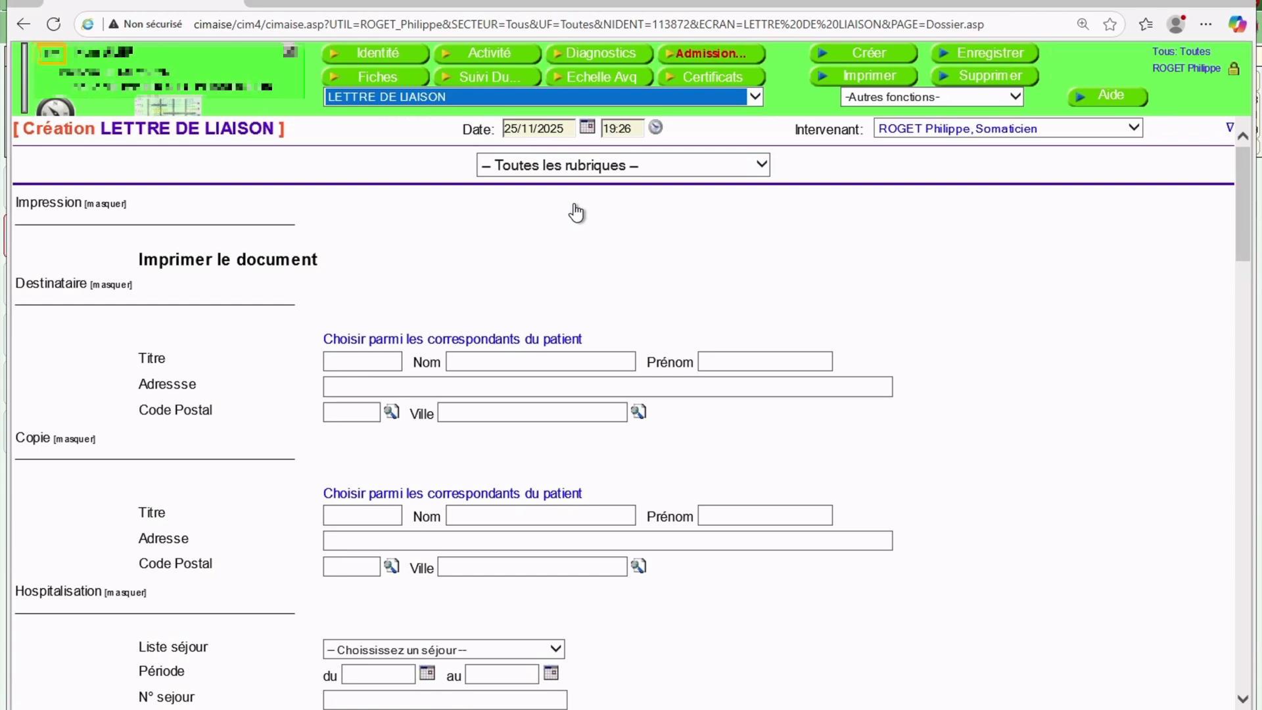
{"action": "left_click", "coordinate": [754, 96]}
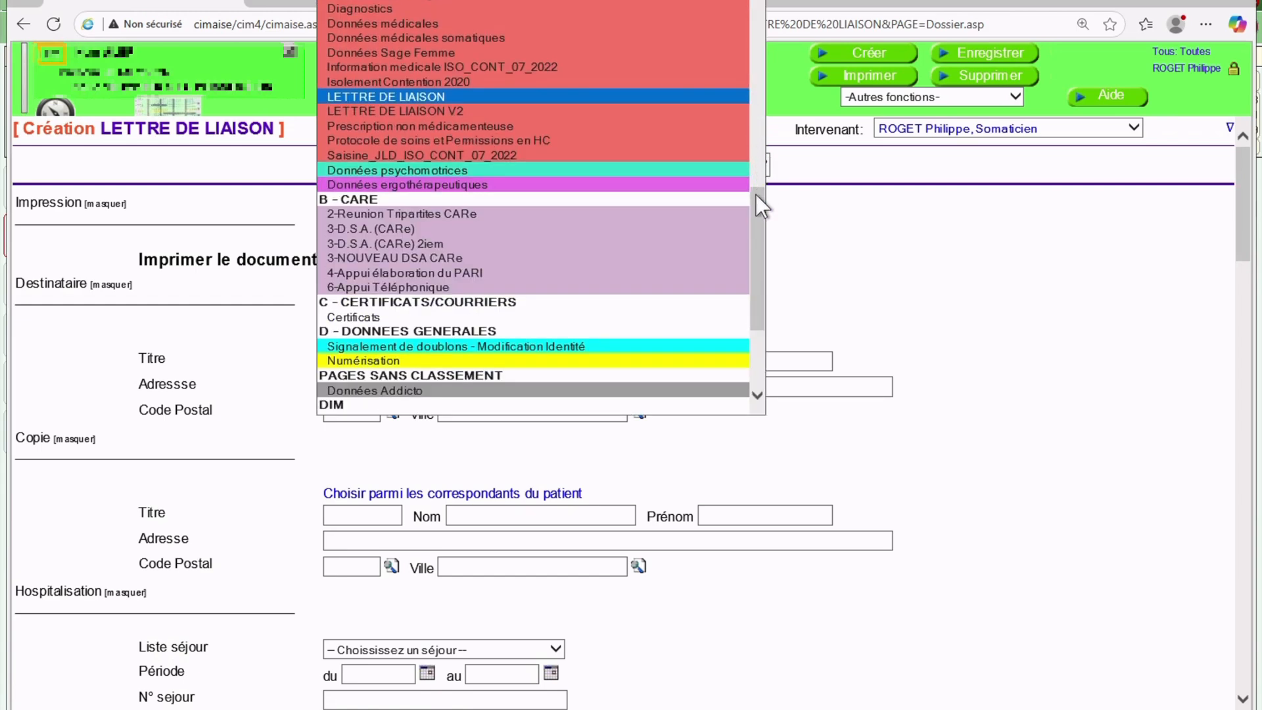
{"action": "left_click_drag", "start_coordinate": [755, 223], "coordinate": [759, 315]}
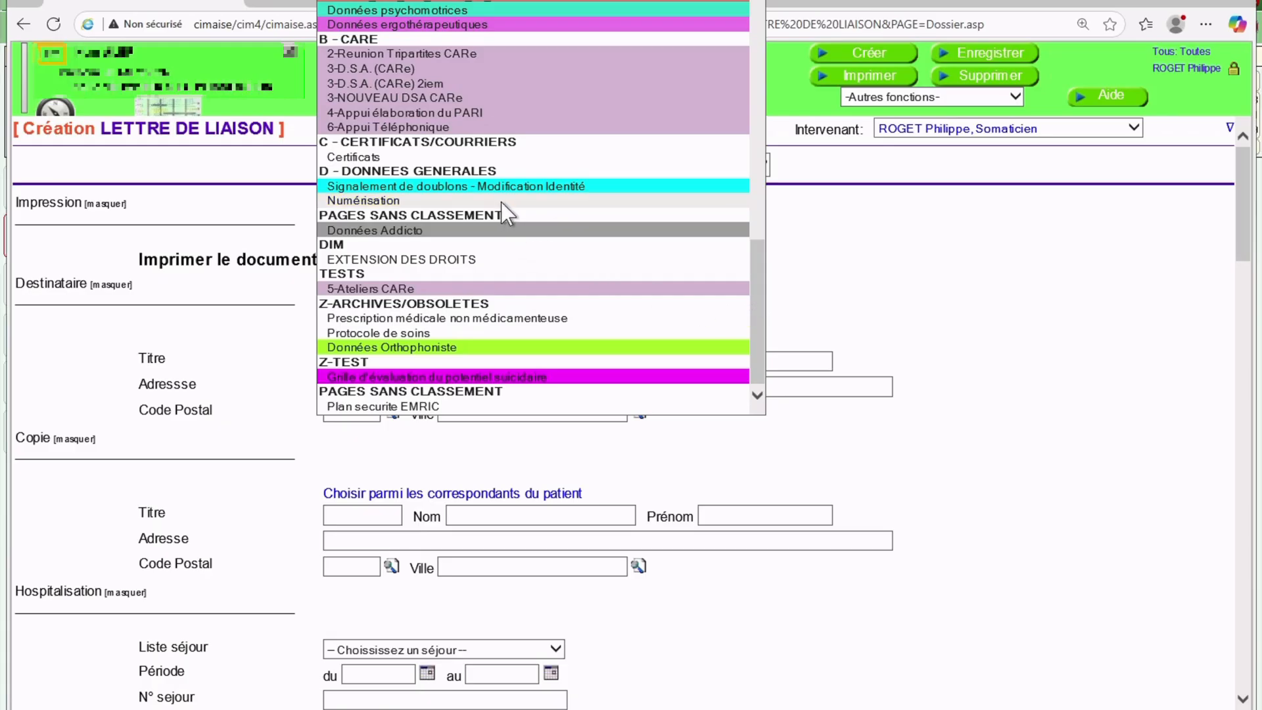
{"action": "left_click", "coordinate": [797, 229]}
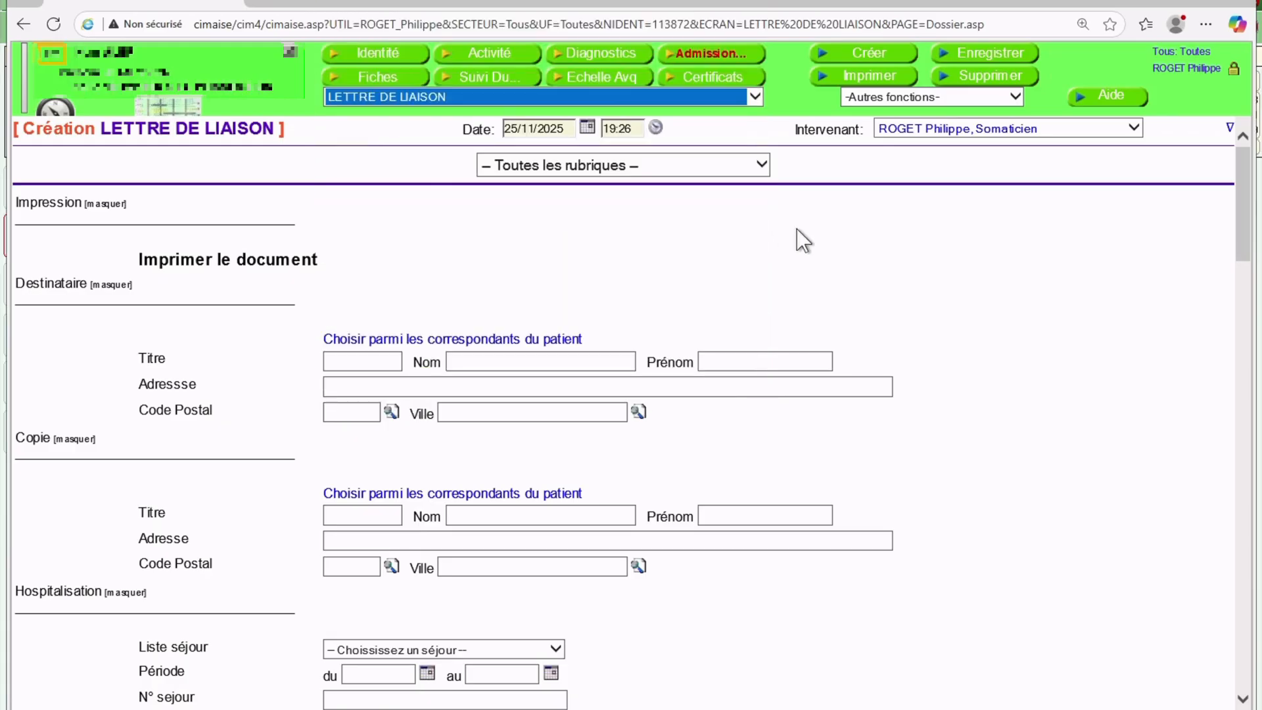